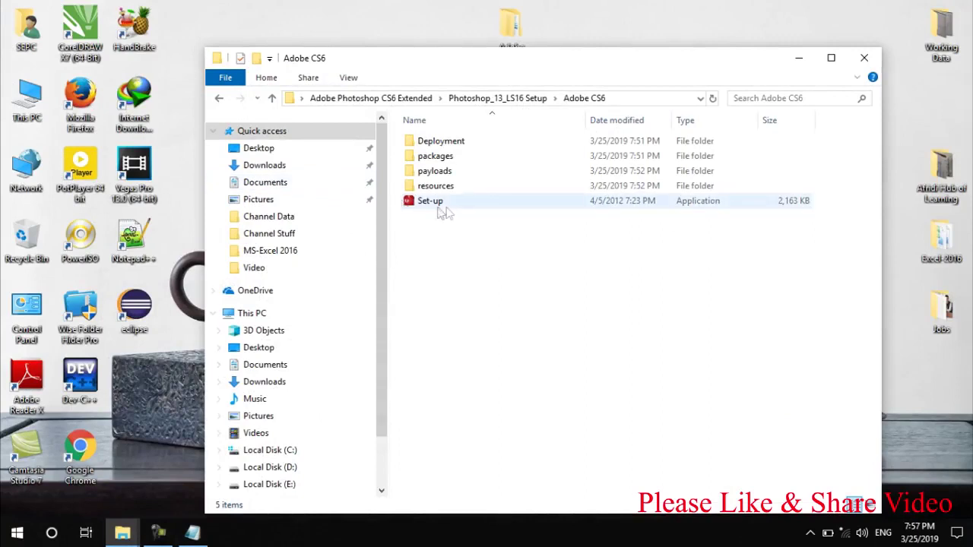
- Launch the Photoshop CS6 Set-up installer, move its window aside, and bring up the Instructions notes
double_click(441, 204)
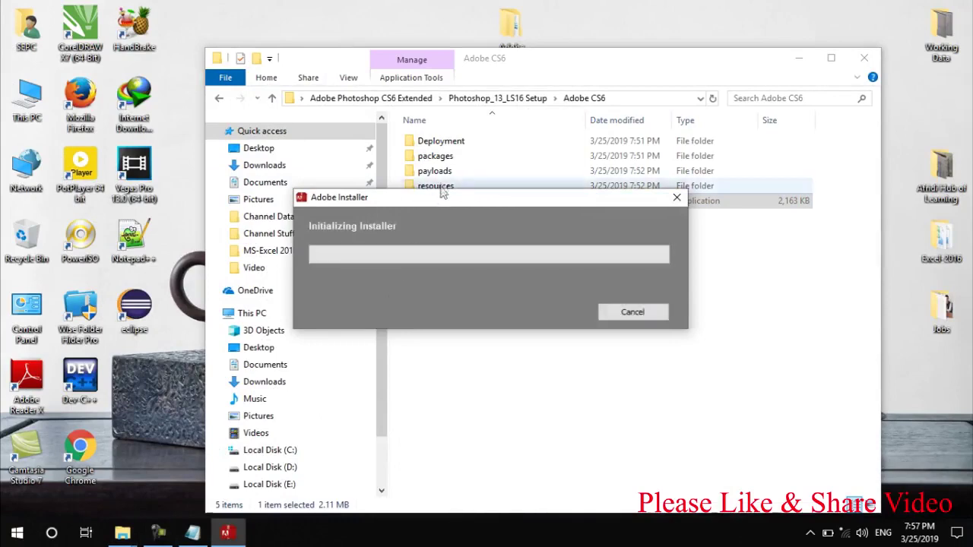
drag(493, 205, 540, 115)
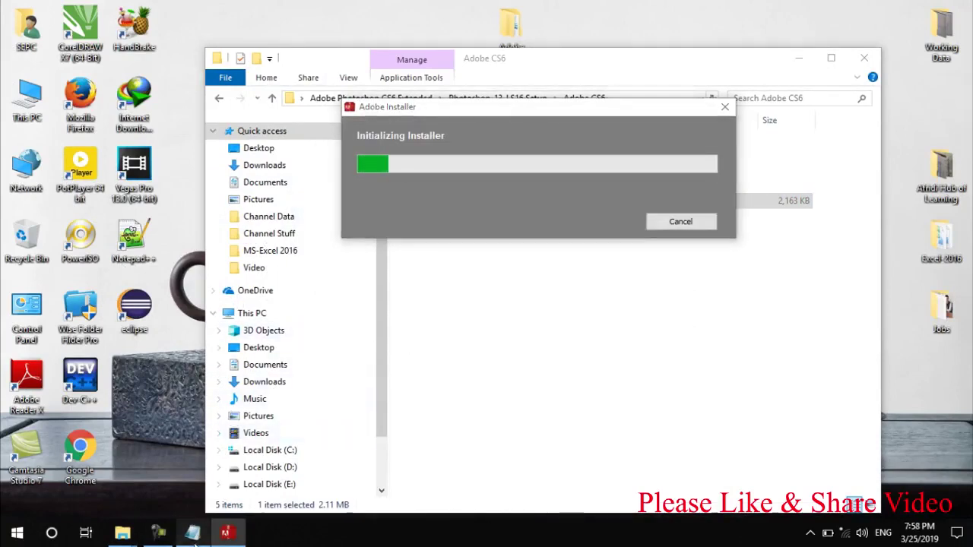
click(193, 533)
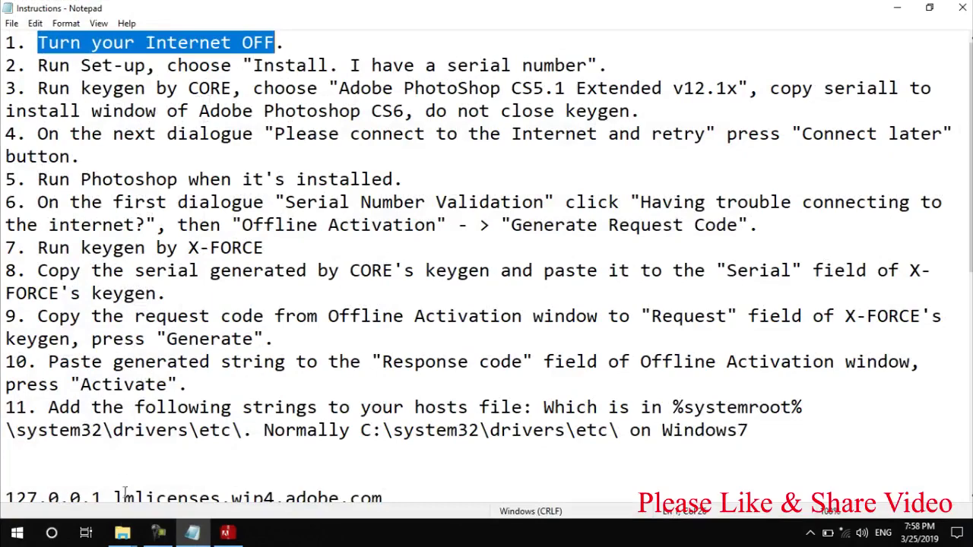
- Open the keygen-CORE folder and delete the old Key file
mouse_move(122, 533)
click(114, 471)
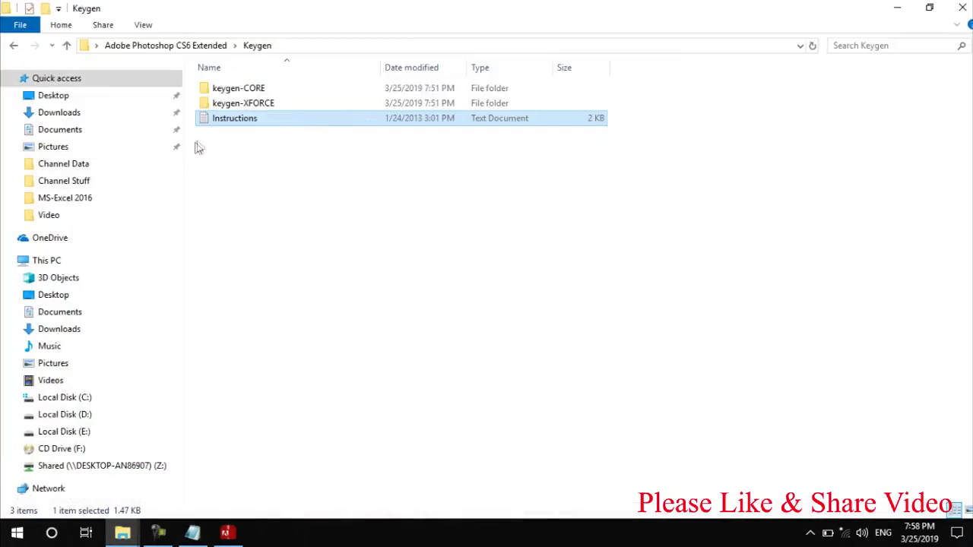
click(232, 89)
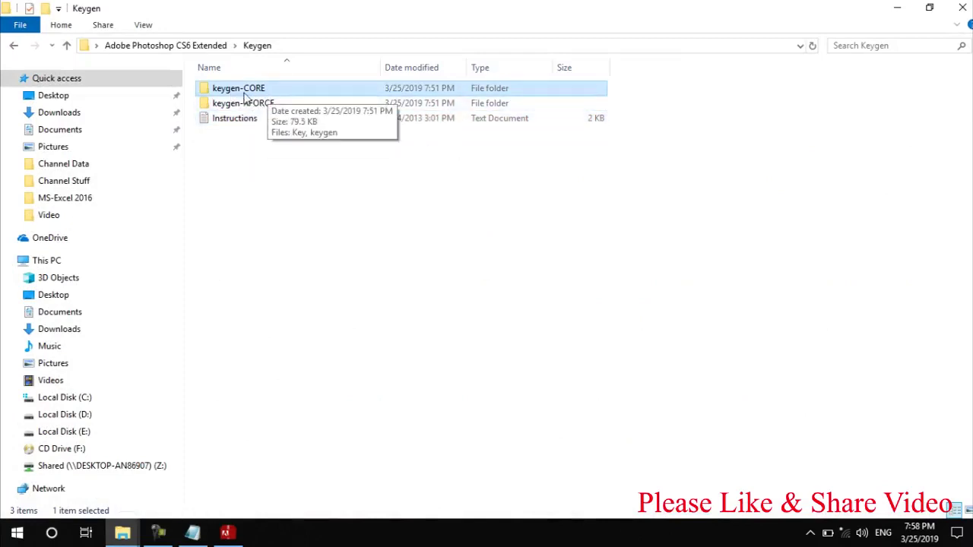
double_click(251, 93)
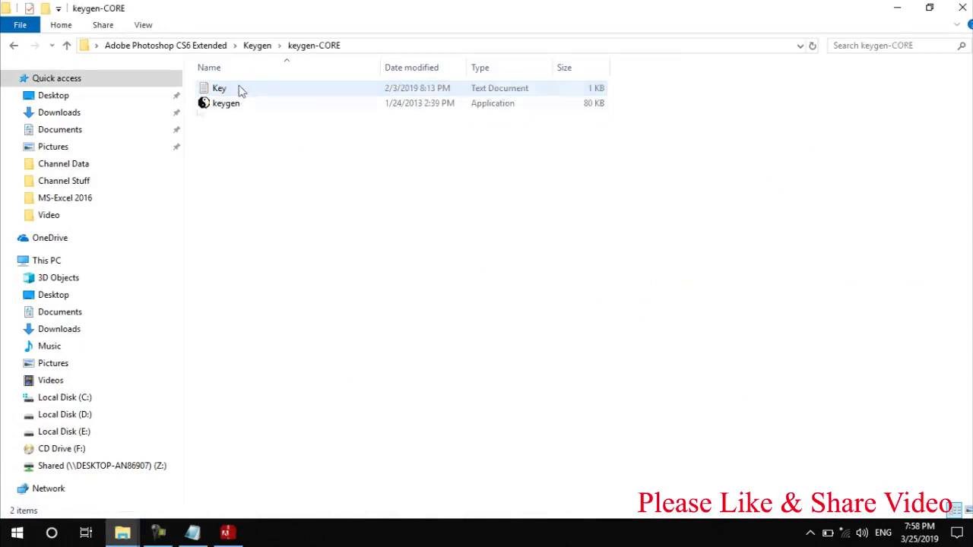
click(222, 90)
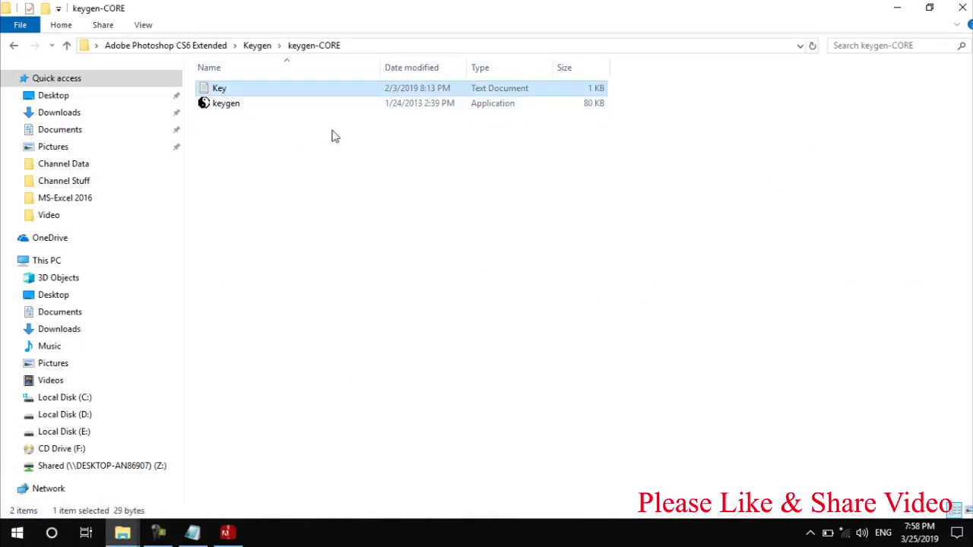
key(Return)
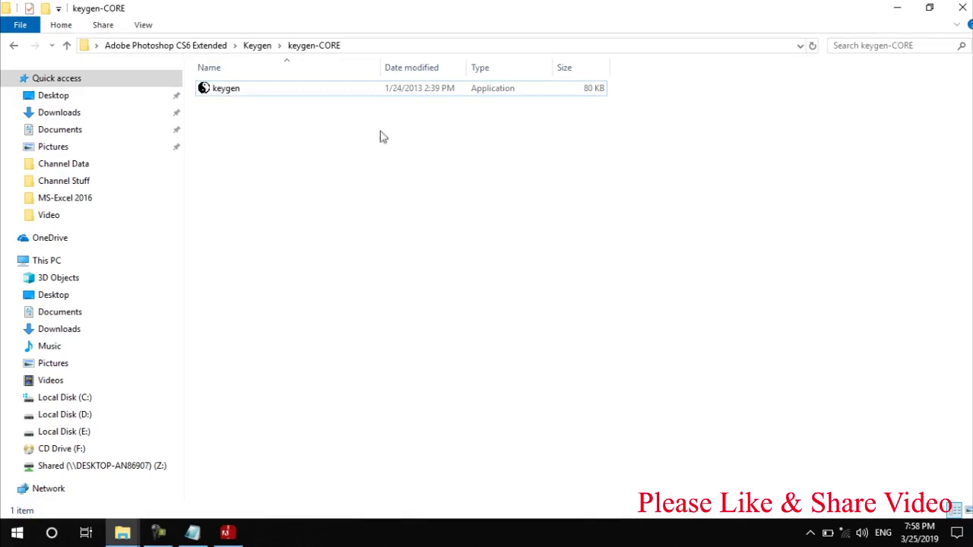
- Create a new empty text document named Key, then return to the Instructions notes
right_click(266, 186)
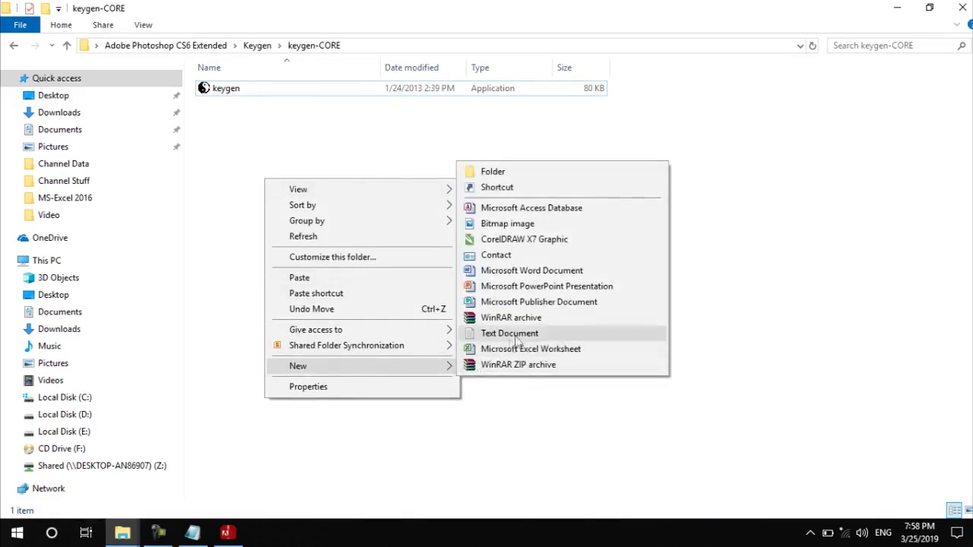
click(511, 335)
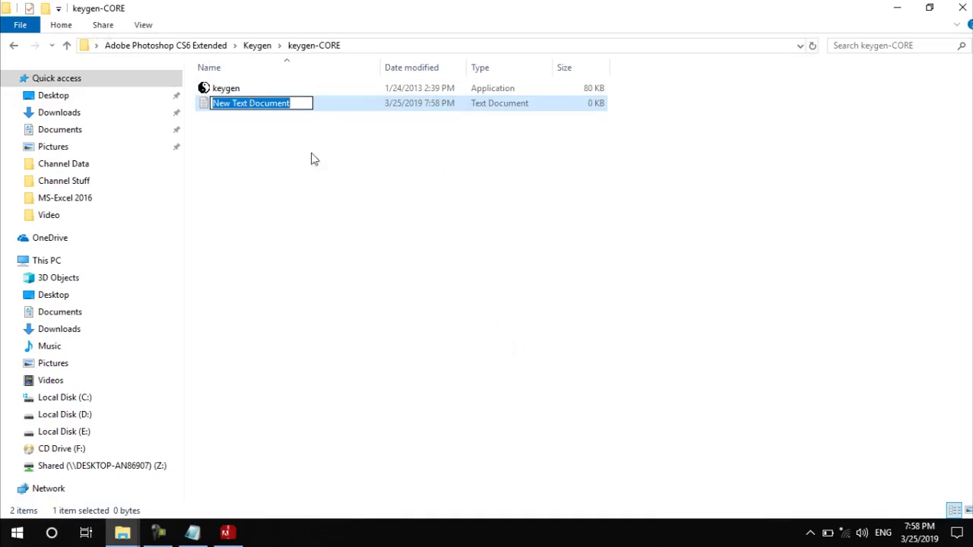
text(Key)
key(Return)
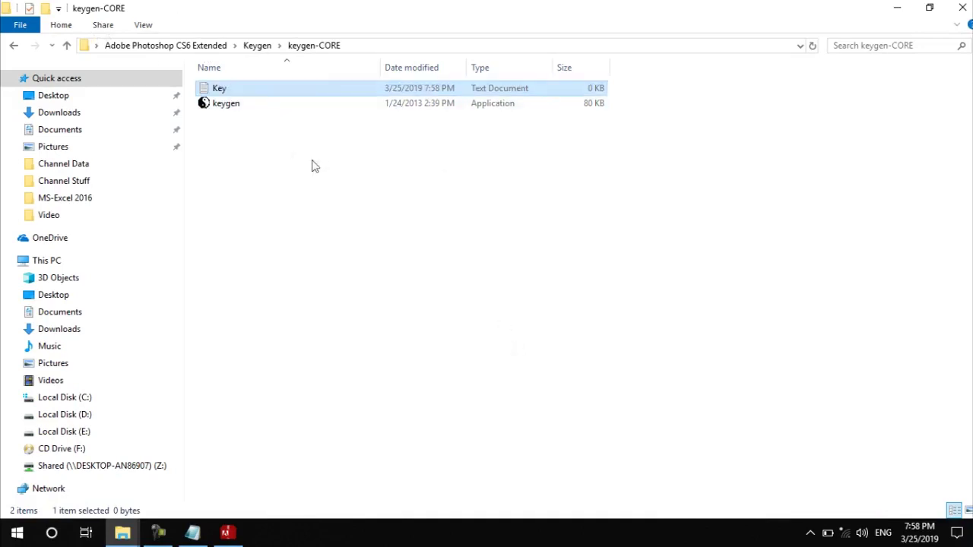
double_click(234, 92)
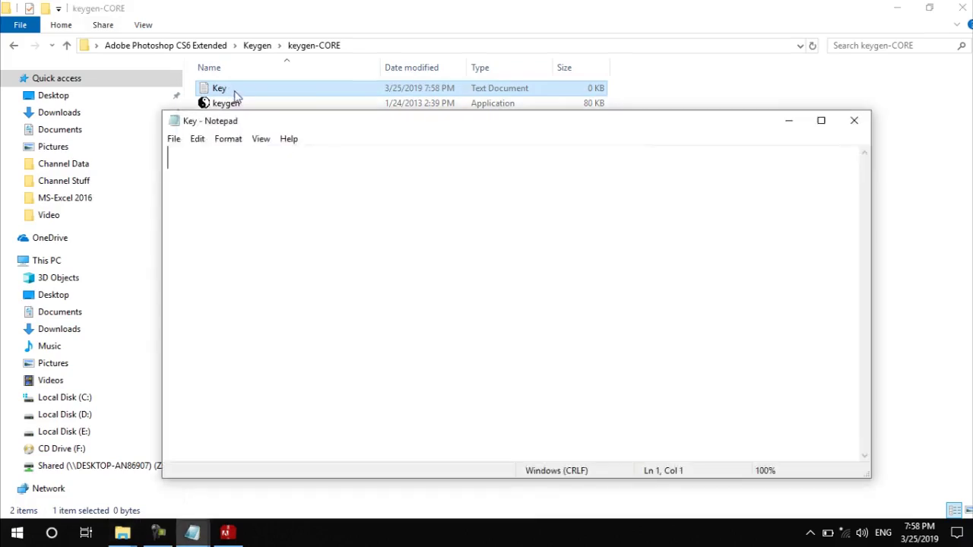
click(855, 119)
click(193, 534)
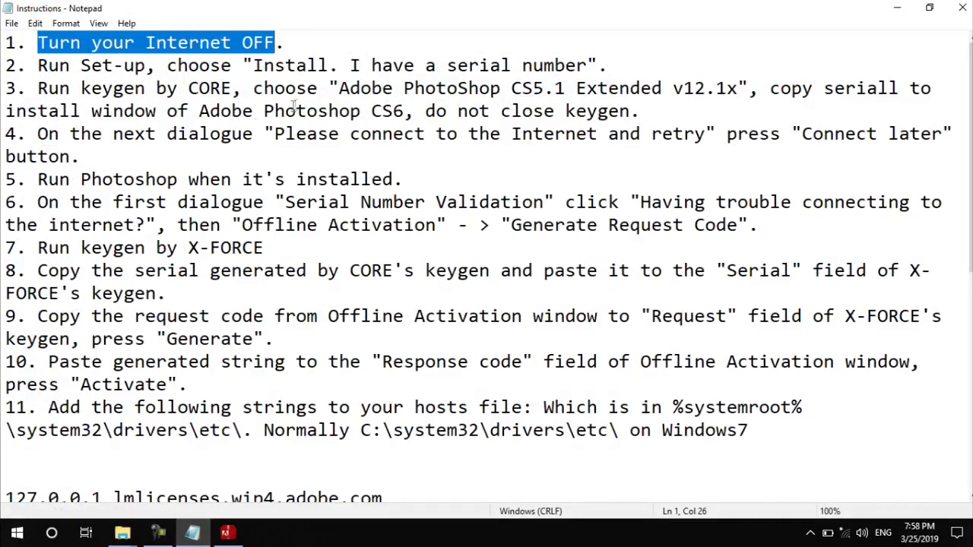
- Note the Photoshop version named in step 3, then run the CORE keygen from keygen-CORE
drag(253, 87, 737, 89)
click(340, 88)
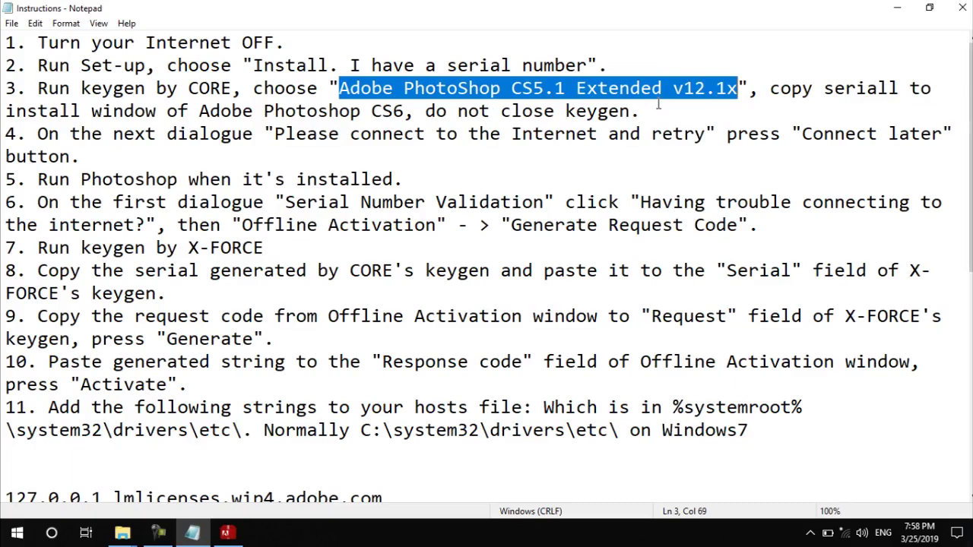
click(897, 8)
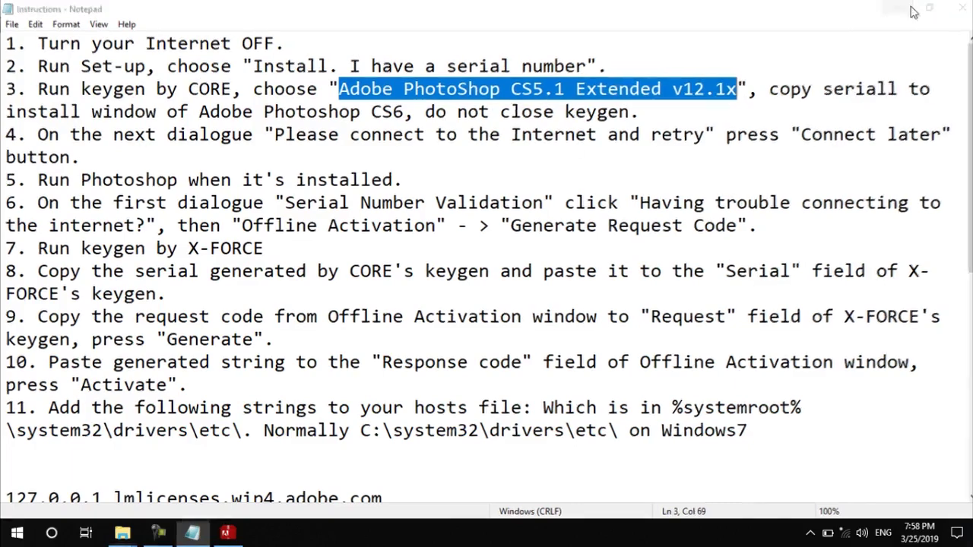
click(228, 104)
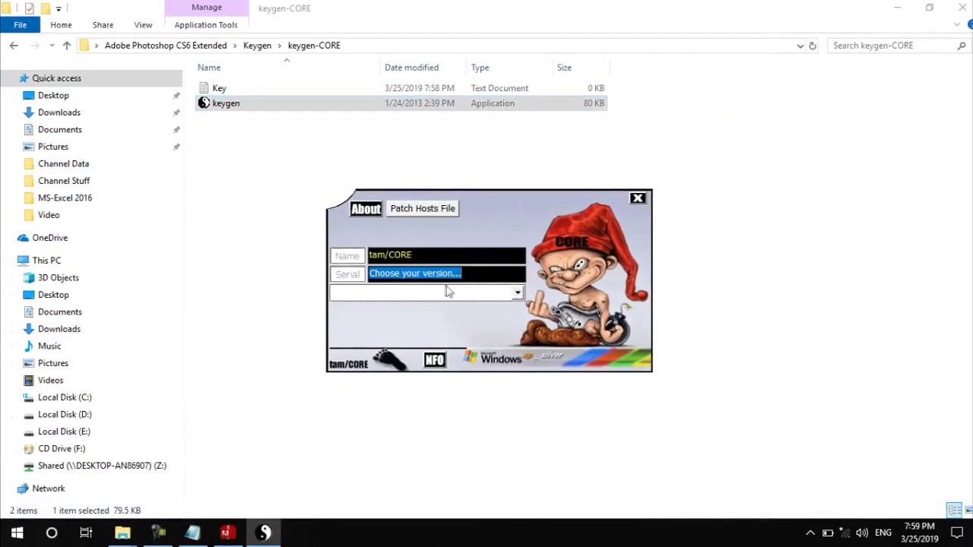
- Generate and copy a serial for Adobe PhotoShop CS5.1 Extended v12.1x, then close the keygen
click(500, 300)
scroll(438, 335, down, 10)
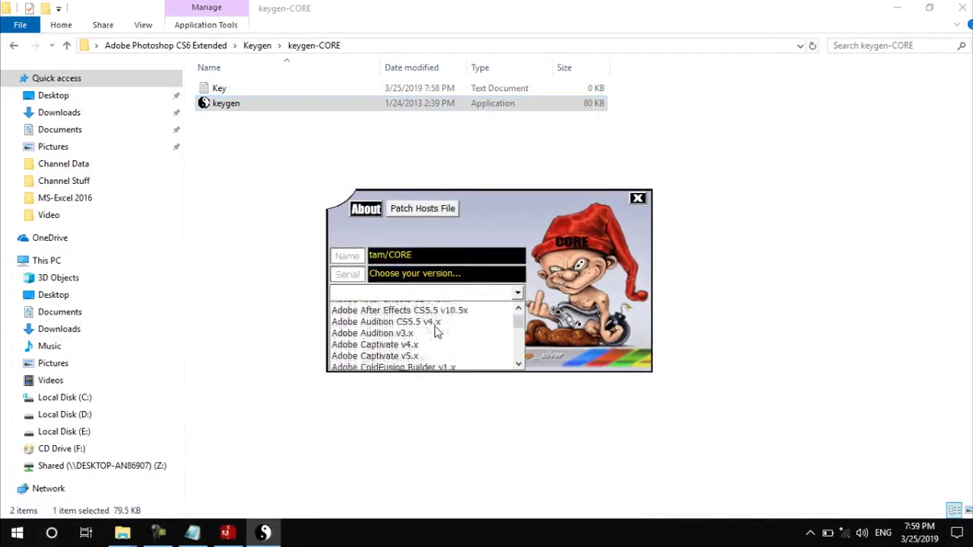
scroll(438, 333, down, 10)
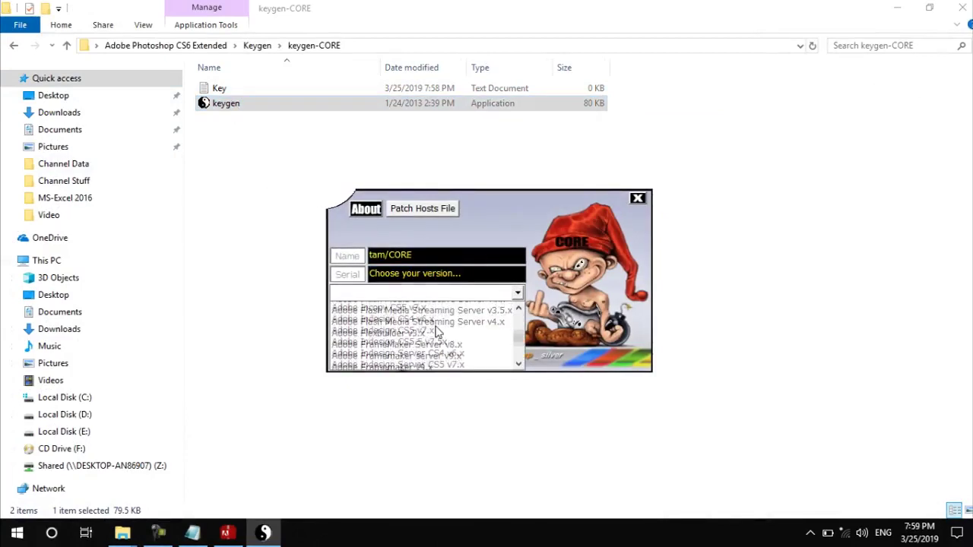
scroll(438, 333, down, 8)
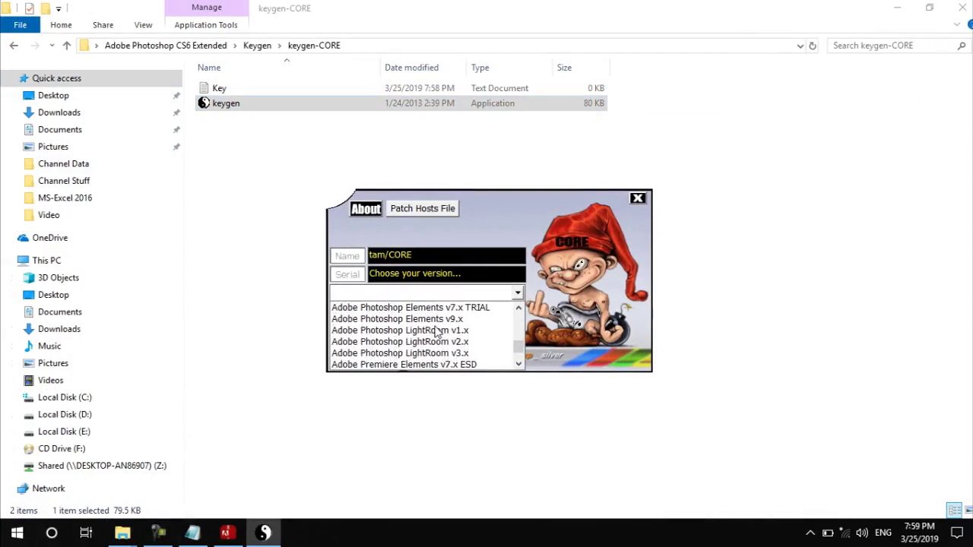
scroll(438, 333, down, 3)
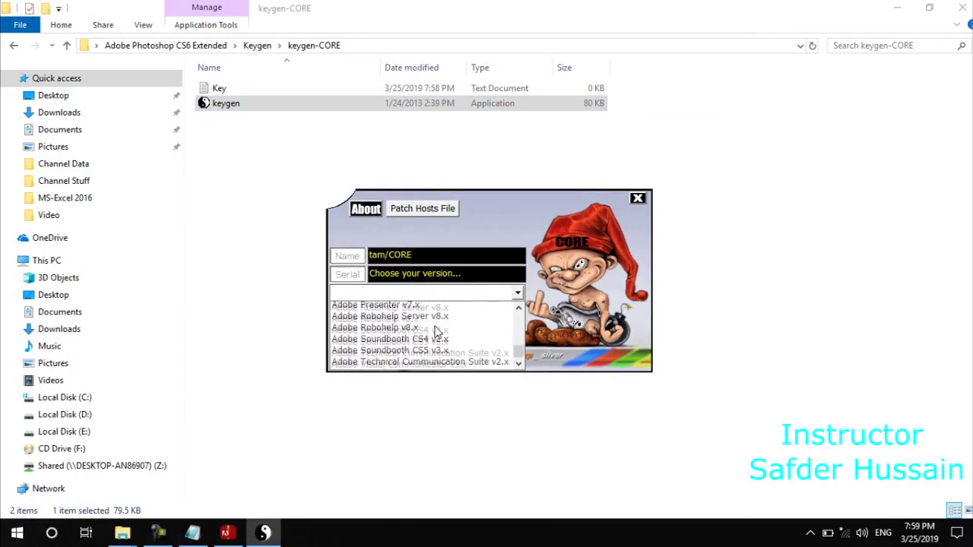
scroll(437, 333, up, 10)
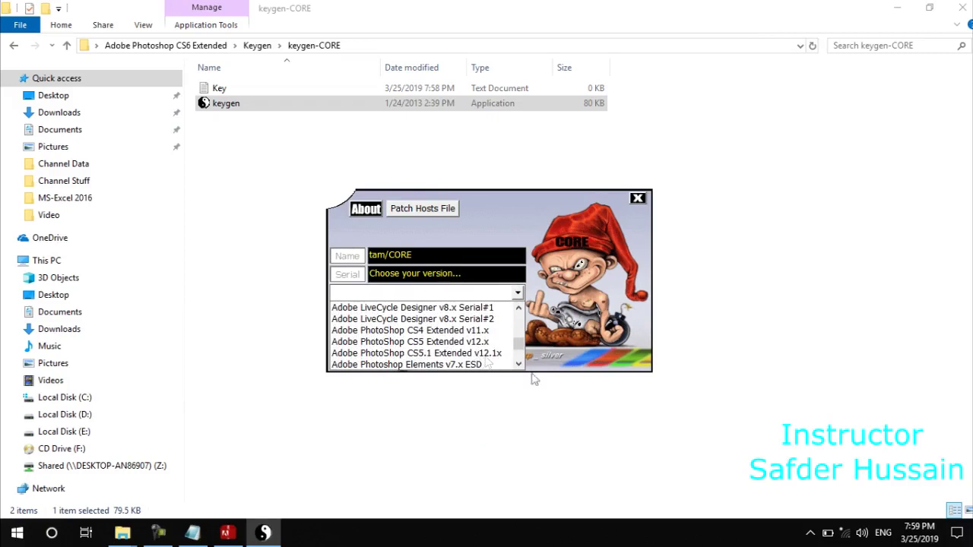
click(410, 352)
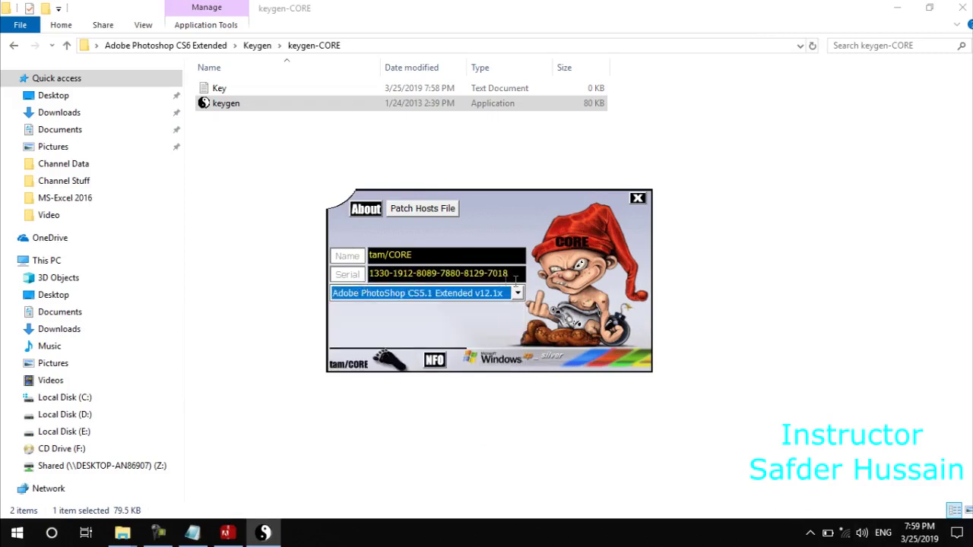
drag(514, 275, 371, 273)
key(ctrl+c)
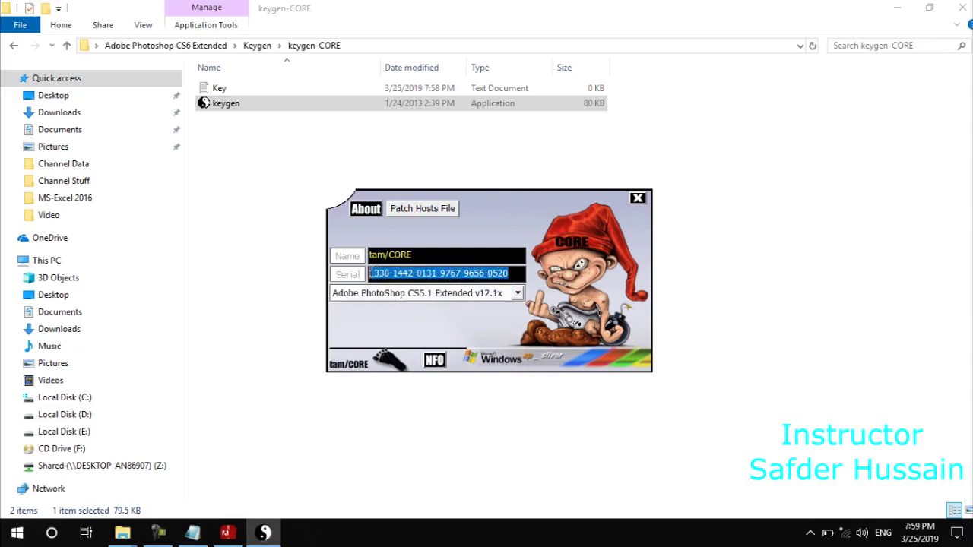
click(638, 199)
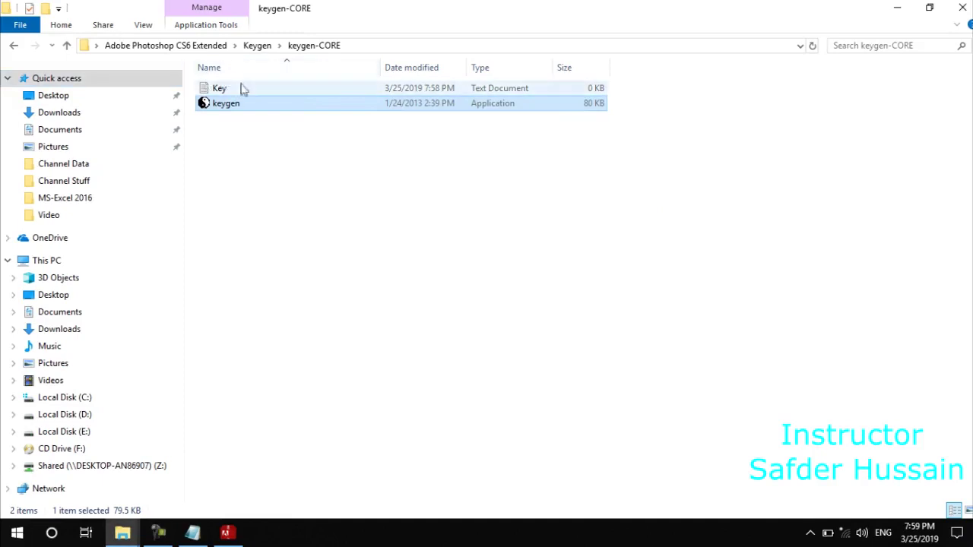
- Paste the generated serial into the Key text file and save it while closing
double_click(224, 90)
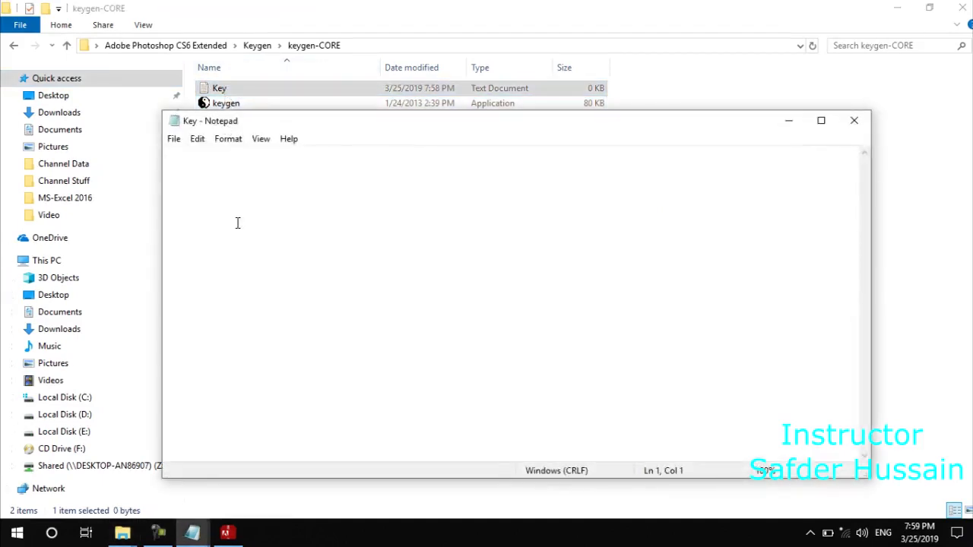
key(ctrl+v)
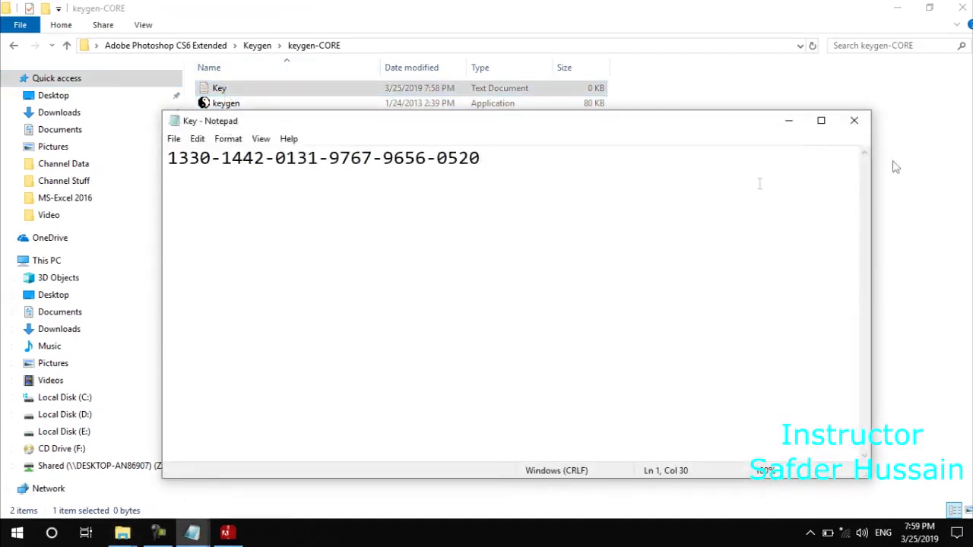
click(853, 120)
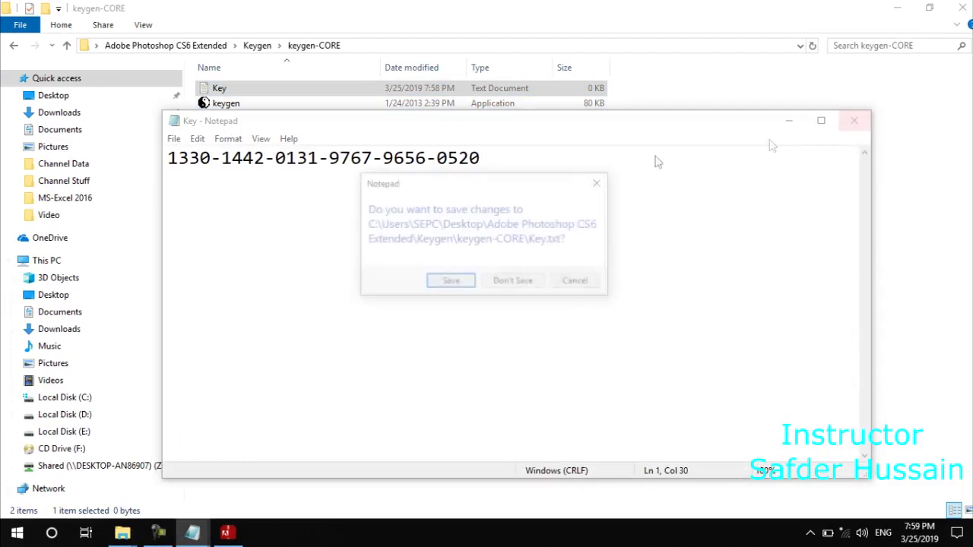
click(451, 283)
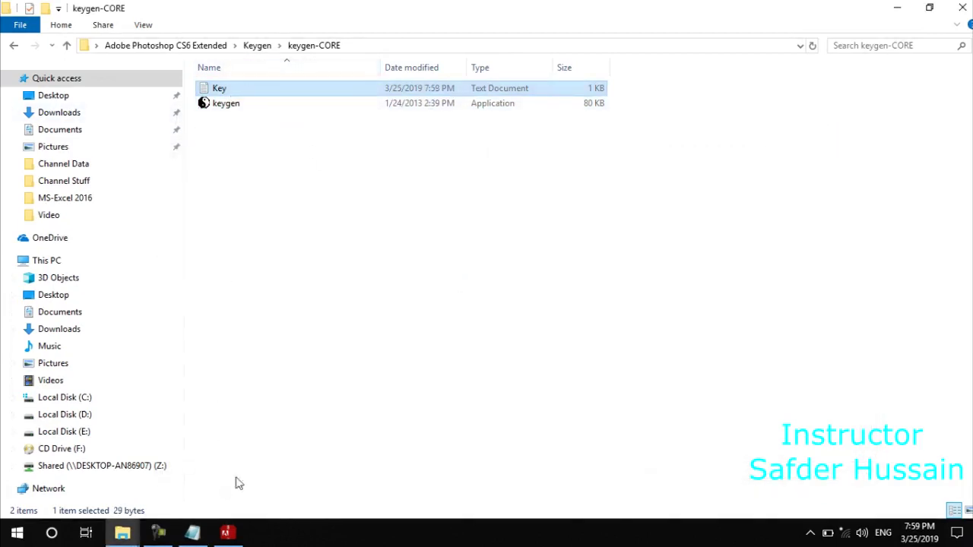
- Reposition the installer's Welcome window and review the Internet prompt wording in step 4
click(894, 10)
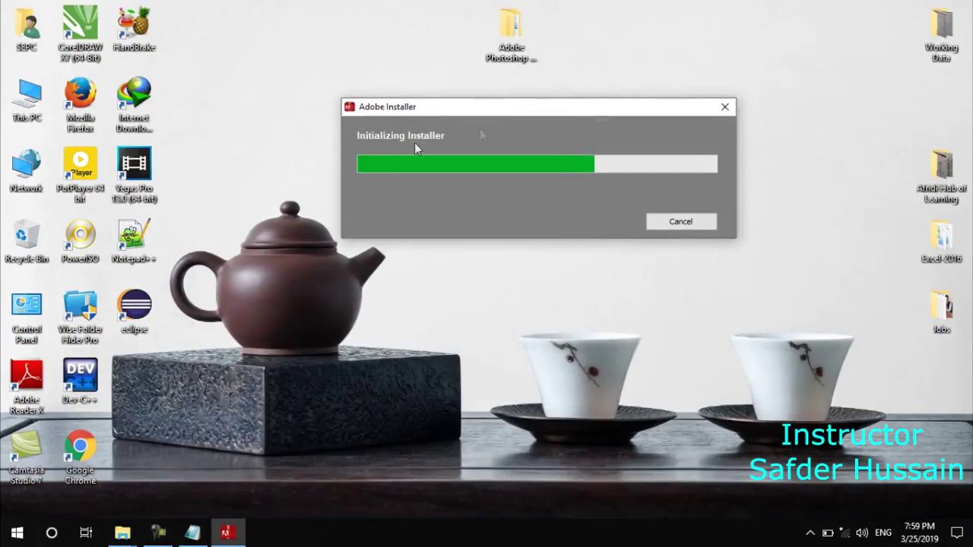
drag(534, 109, 454, 117)
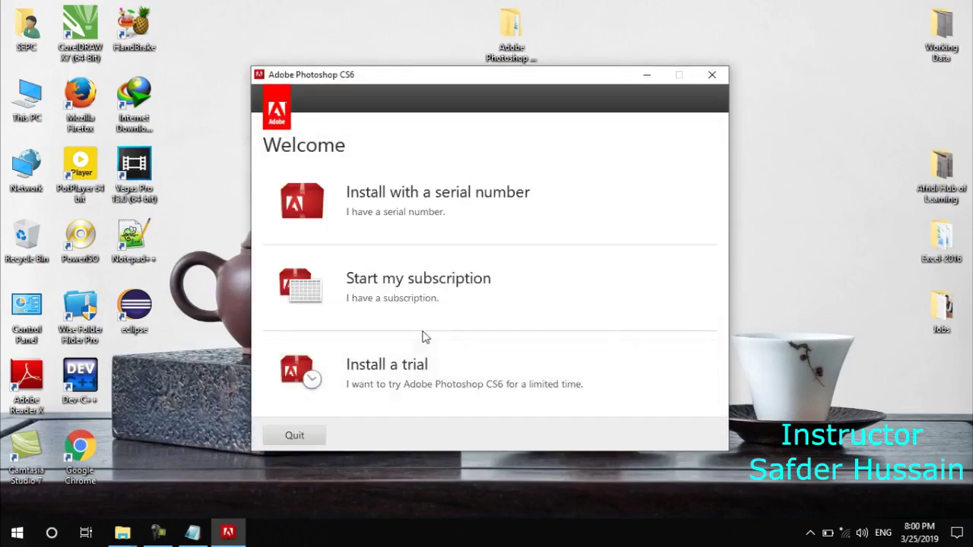
drag(486, 89, 522, 61)
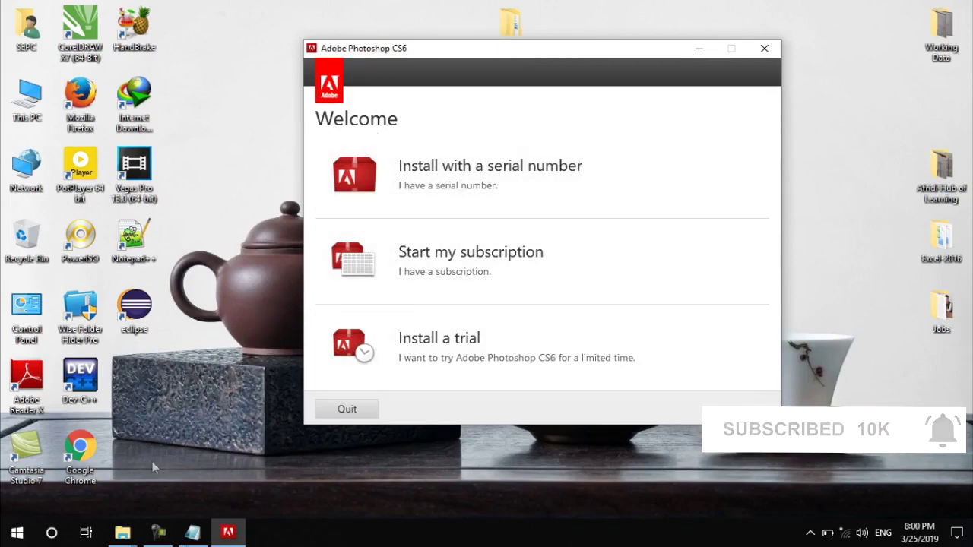
click(192, 532)
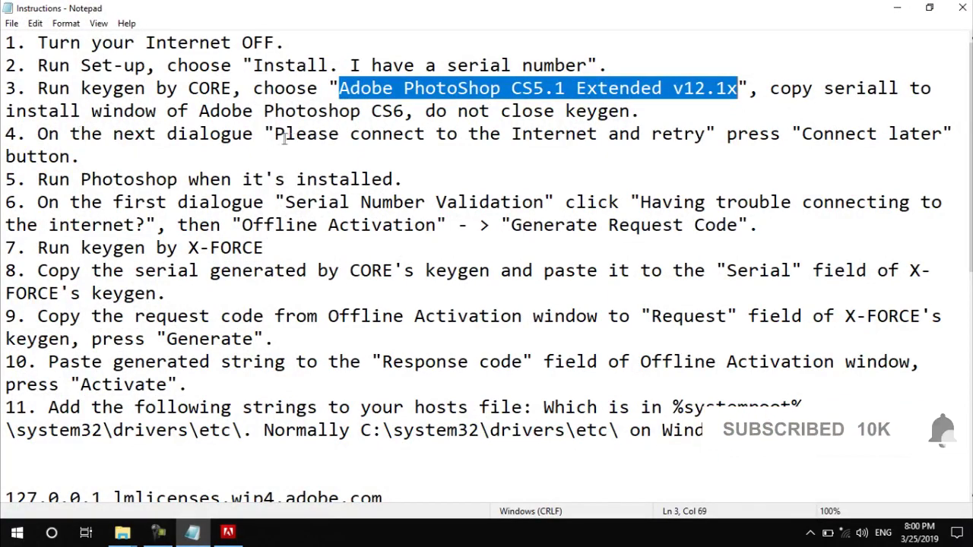
drag(275, 133, 673, 133)
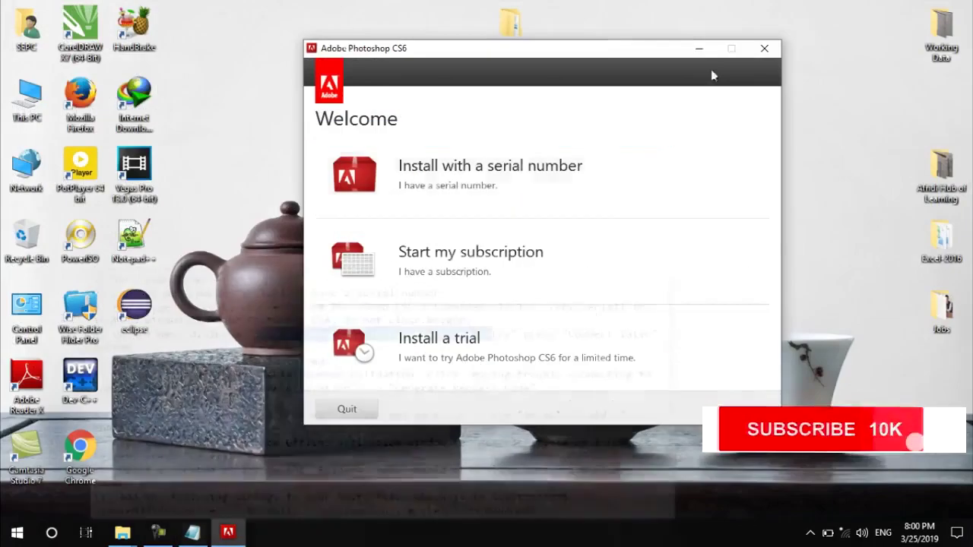
- Choose Install with a serial number, accept the license, paste the serial and submit it
click(454, 184)
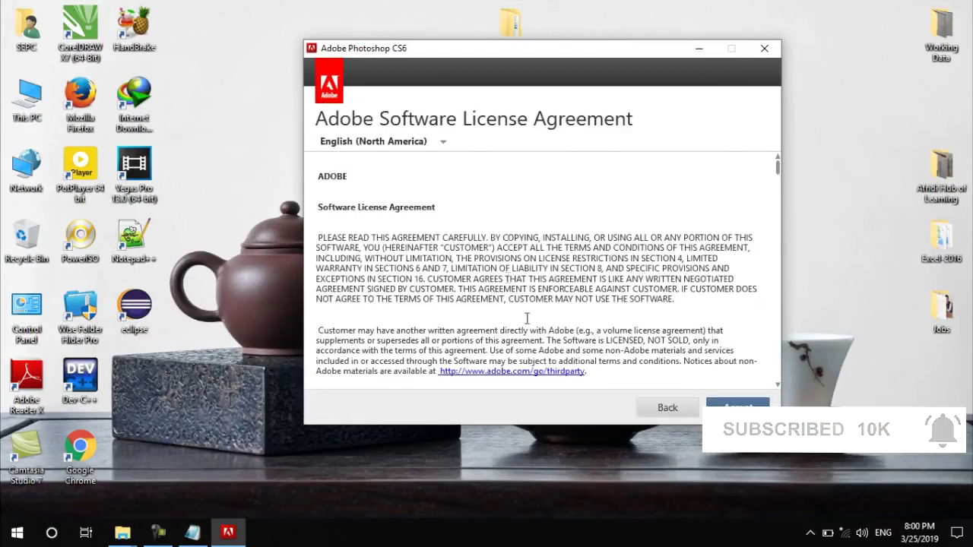
scroll(595, 284, down, 5)
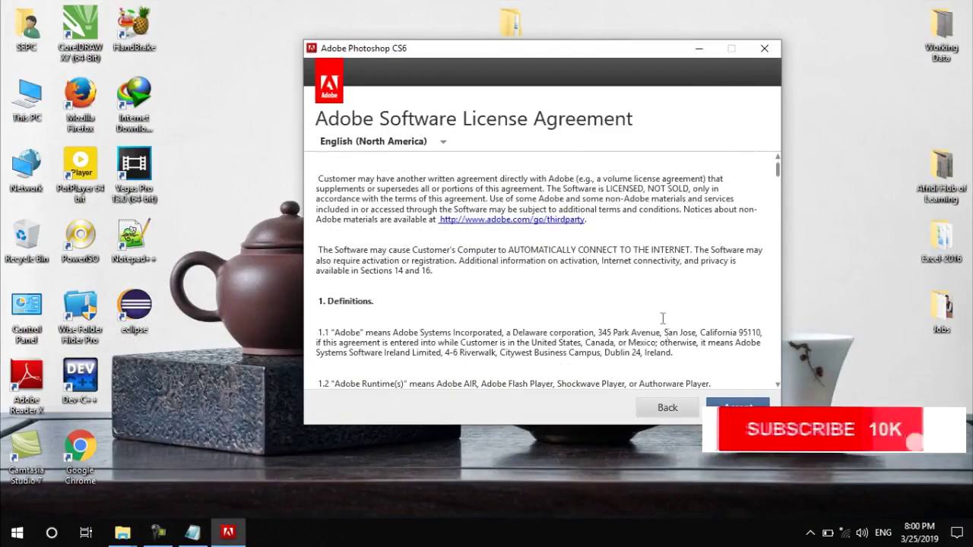
click(737, 407)
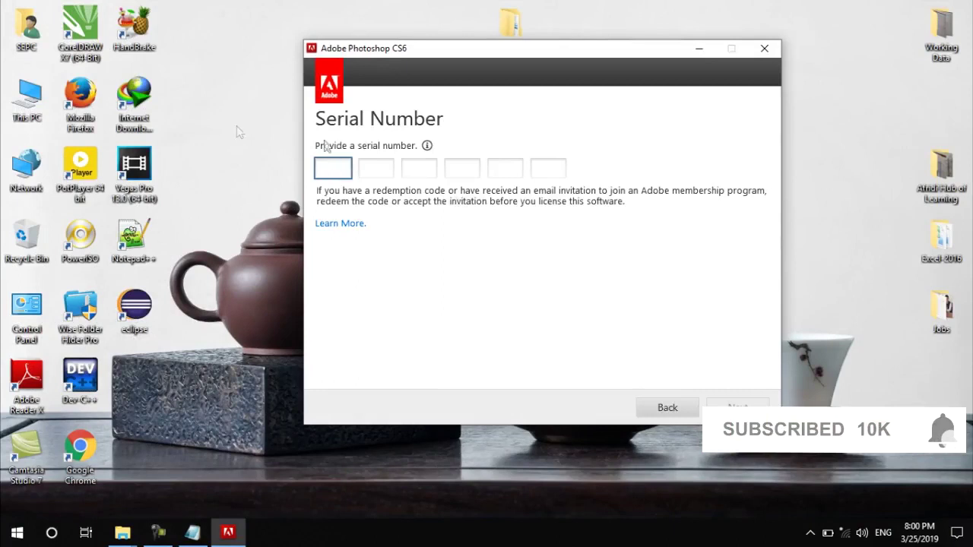
key(ctrl+v)
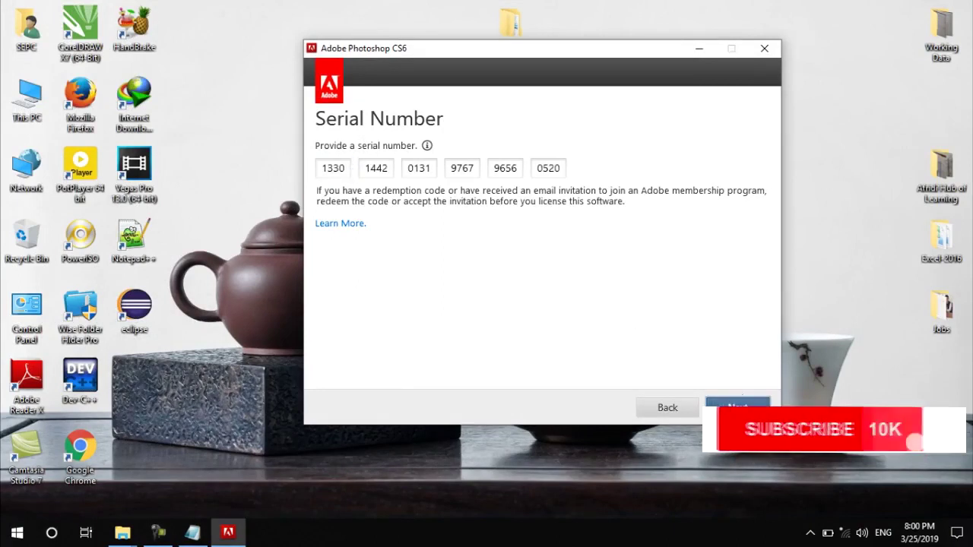
click(737, 407)
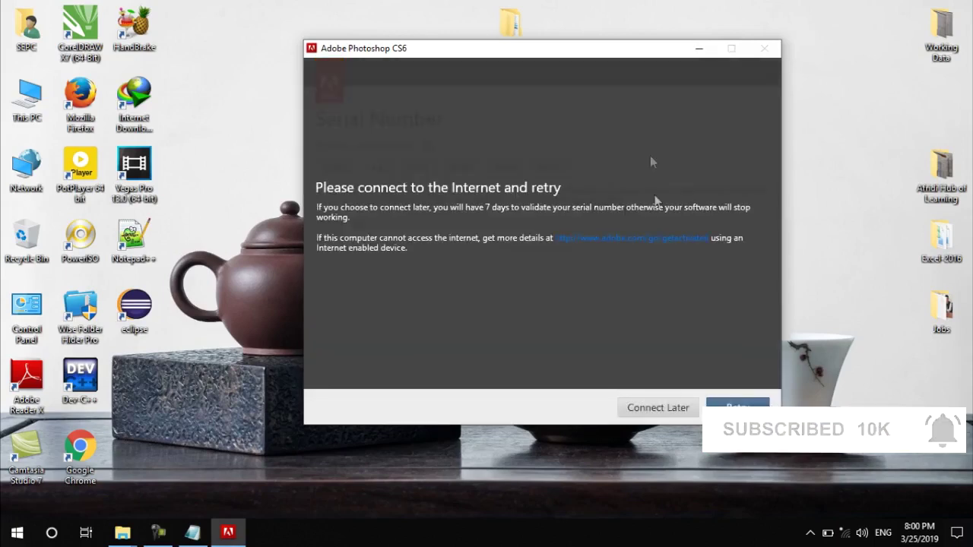
- Read the Connect Later note in step 4, then restore the Instructions as a small window
mouse_move(217, 533)
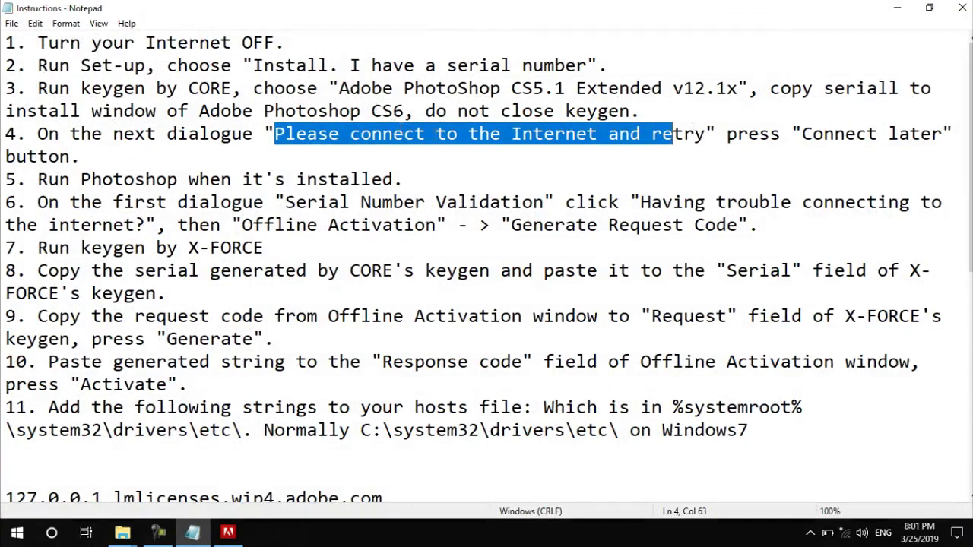
click(726, 133)
drag(726, 134, 825, 135)
click(874, 151)
click(897, 8)
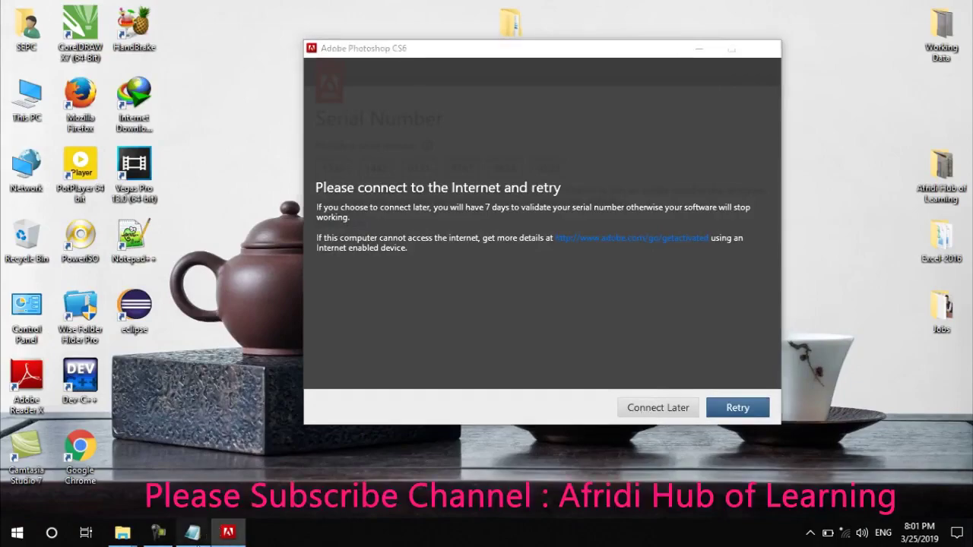
click(192, 532)
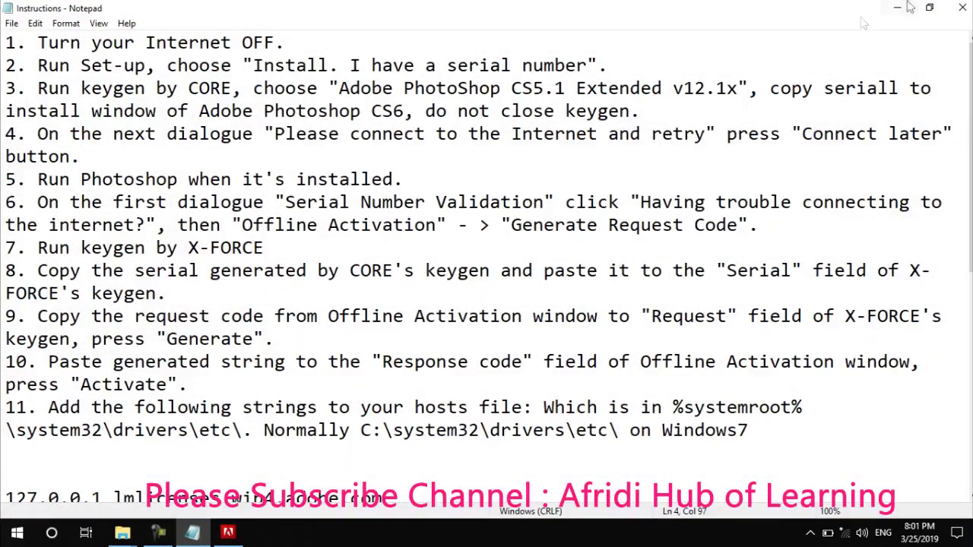
click(929, 7)
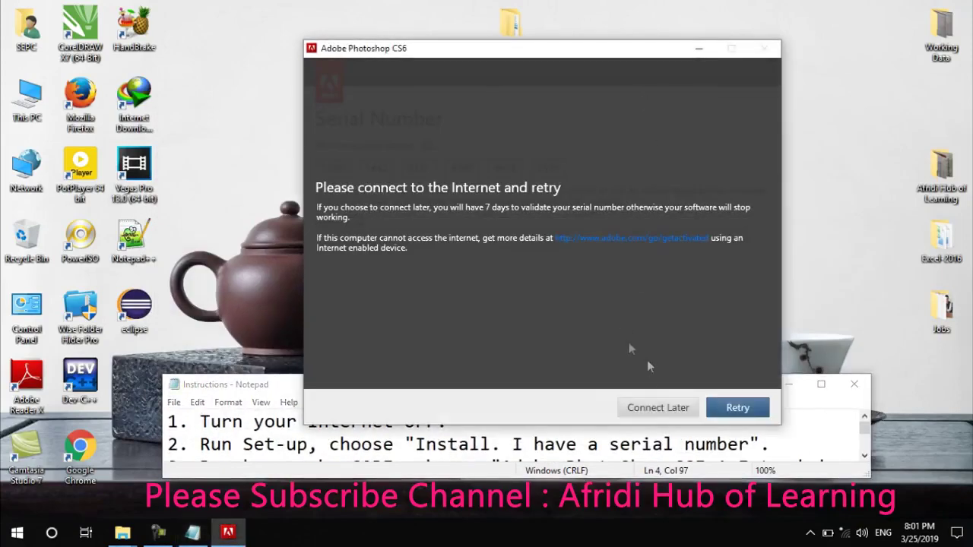
- Choose Connect Later, then move the notes aside to reveal the installer Options screen
click(647, 410)
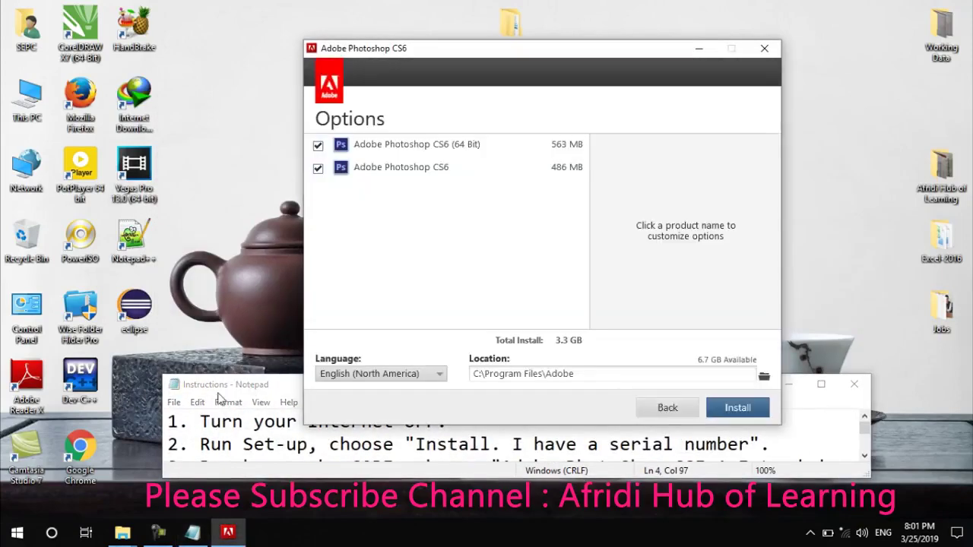
drag(267, 389, 358, 169)
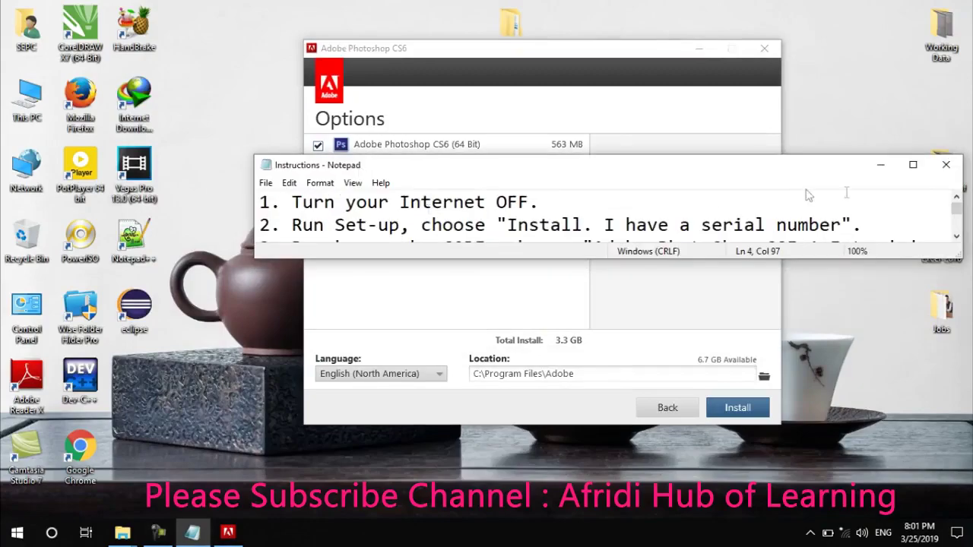
click(913, 164)
click(900, 7)
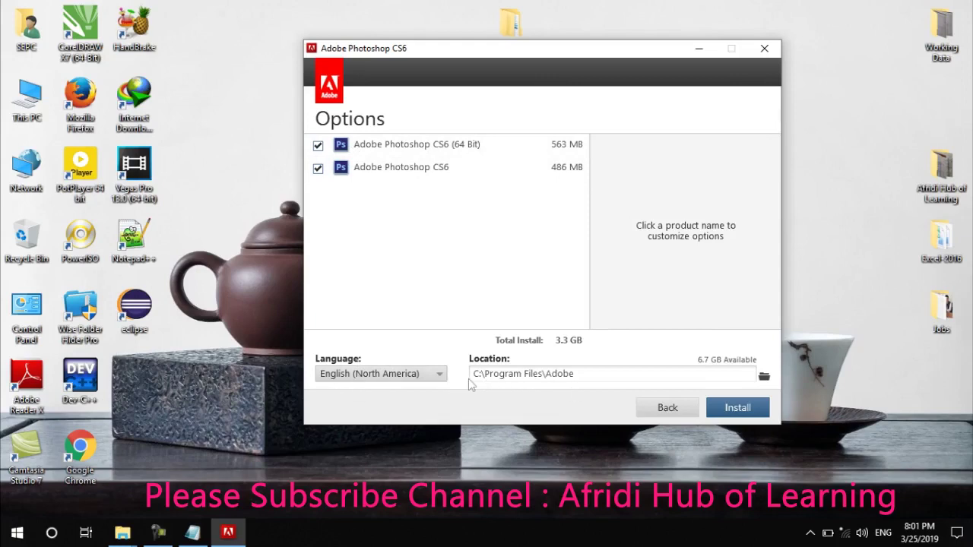
- Keep the default C:\Program Files\Adobe install location for both editions and start installing
click(766, 378)
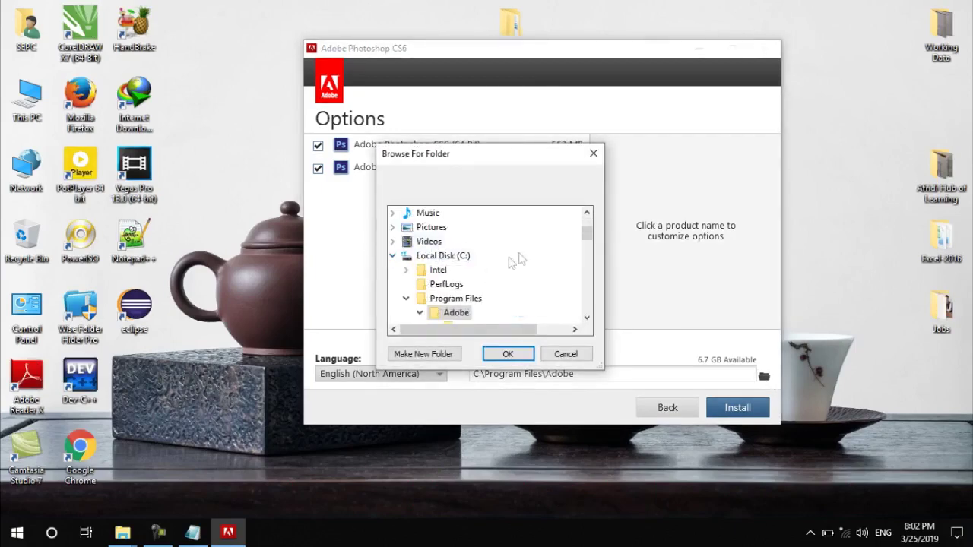
mouse_move(587, 232)
mouse_down()
mouse_move(591, 289)
mouse_move(596, 237)
mouse_up()
click(392, 283)
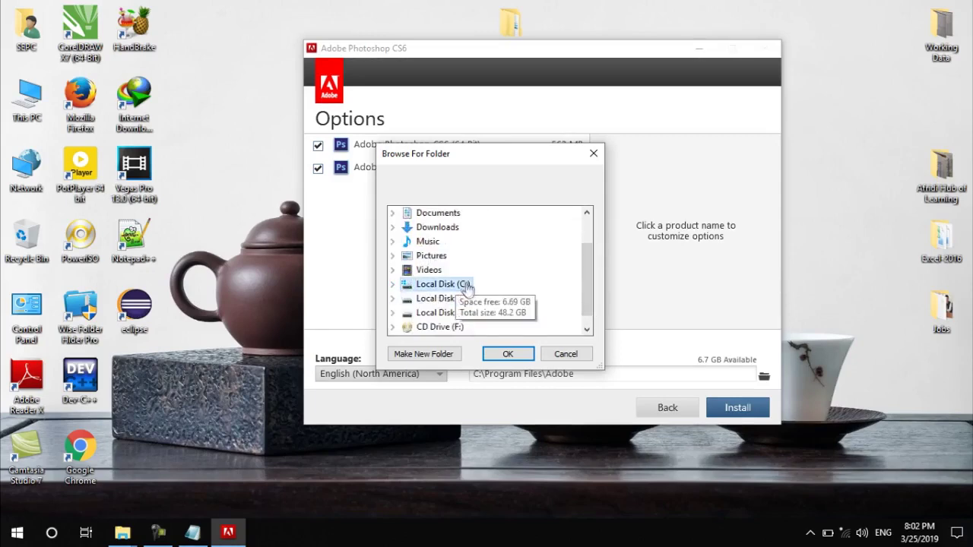
click(563, 355)
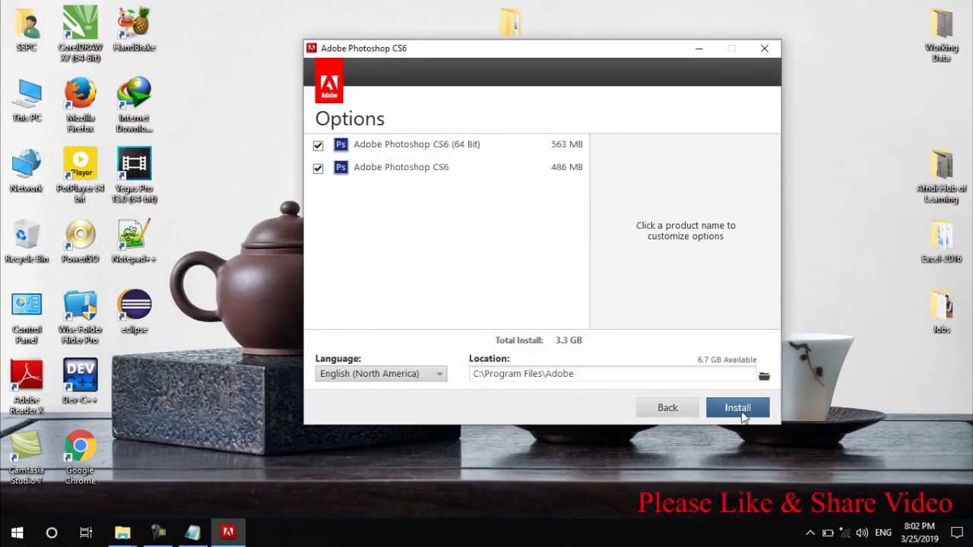
click(741, 414)
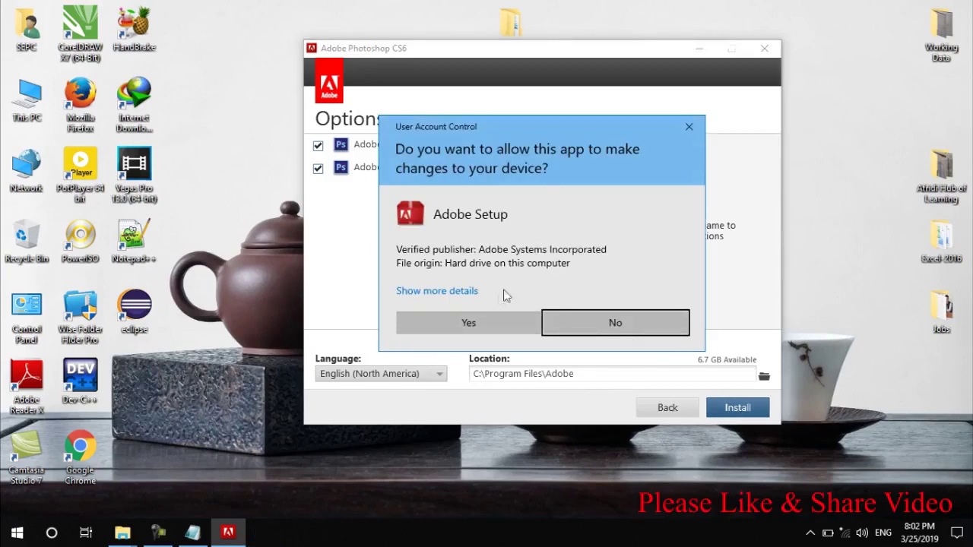
- Allow Adobe Setup to make changes, wait for Installation Complete, then minimize the completion window
click(467, 326)
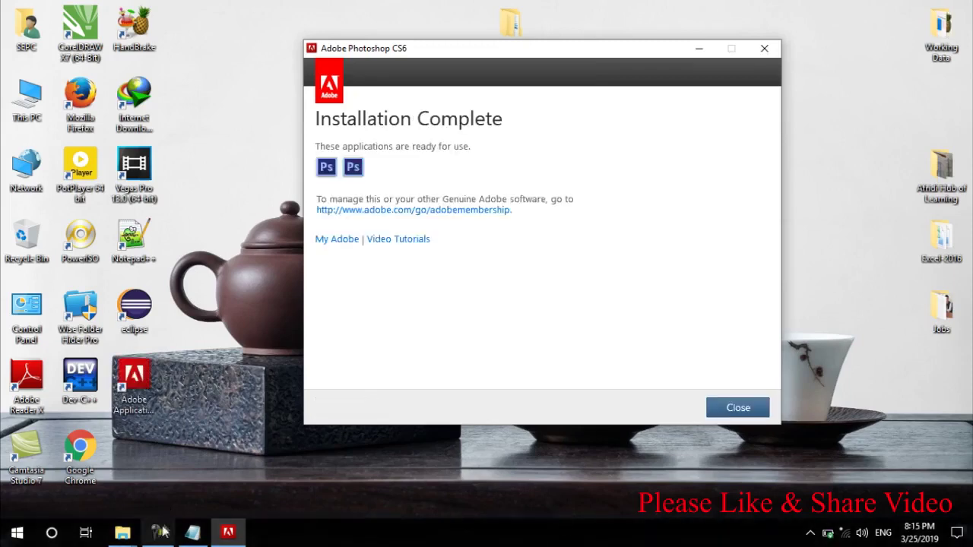
click(158, 532)
click(158, 532)
click(193, 533)
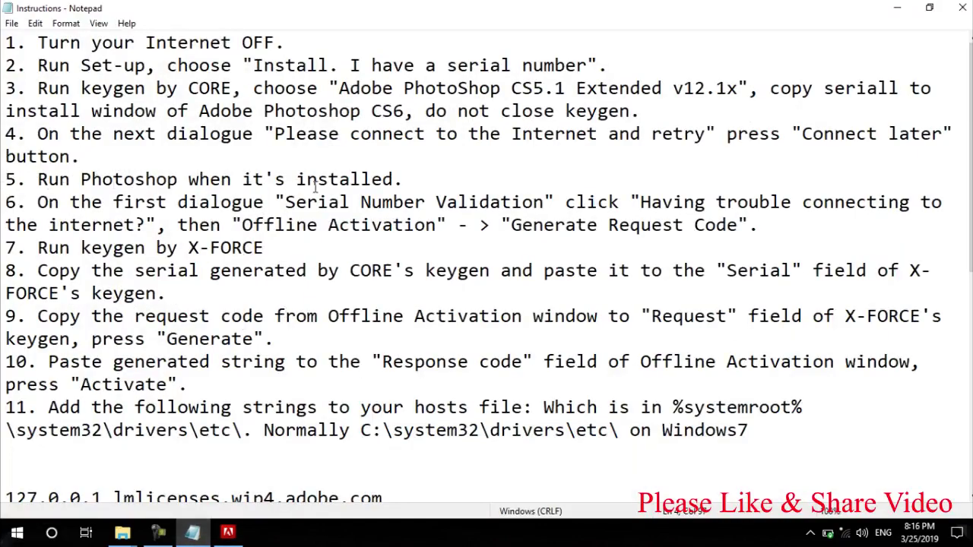
click(897, 8)
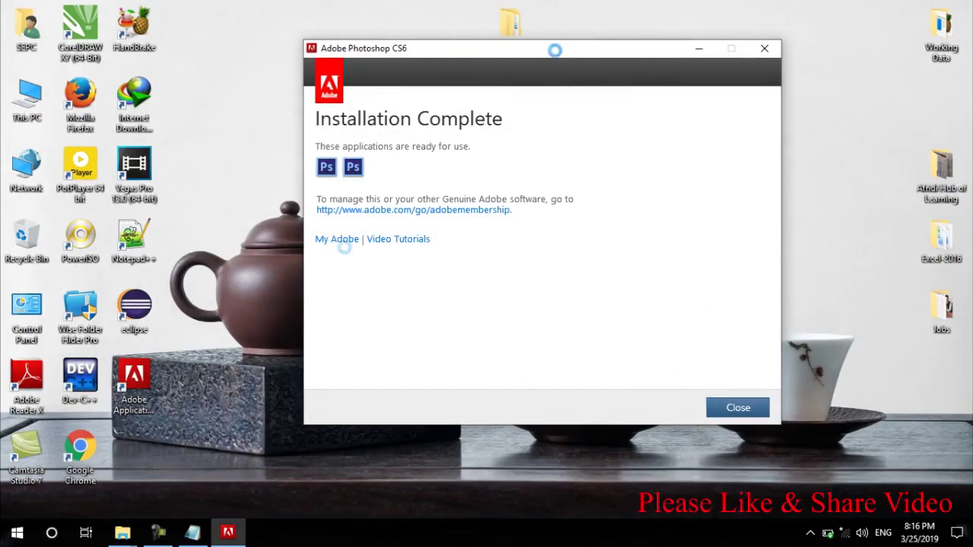
click(229, 533)
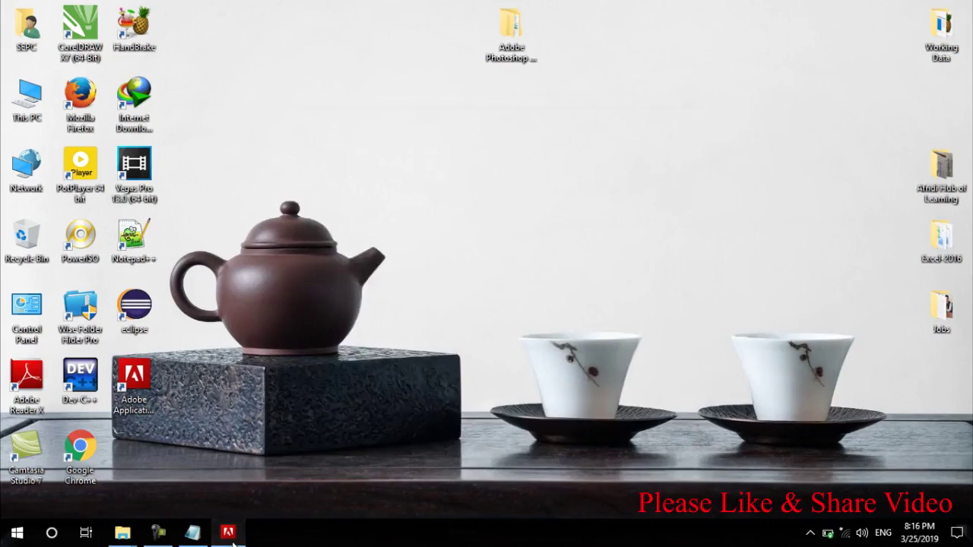
- Restore the Installation Complete window and refresh the desktop twice
click(229, 533)
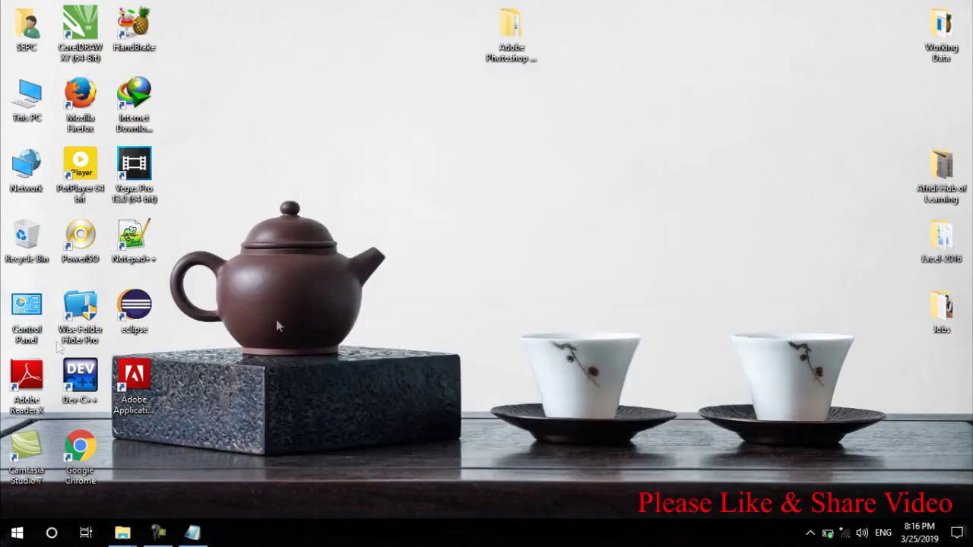
right_click(312, 280)
click(330, 327)
right_click(330, 327)
click(358, 369)
- Browse C:\Program Files\Adobe into the Adobe Photoshop CS6 (64 Bit) folder and scroll through its files
double_click(28, 109)
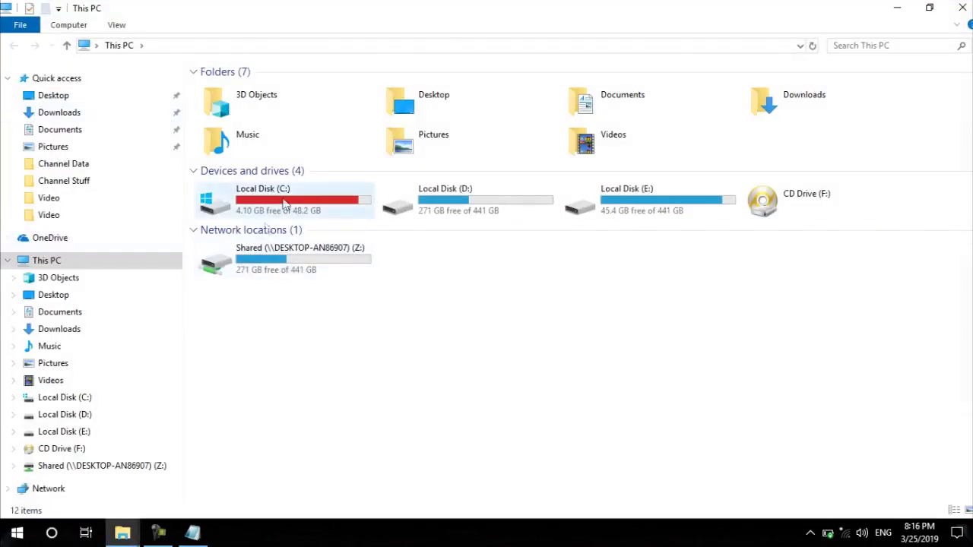
double_click(262, 212)
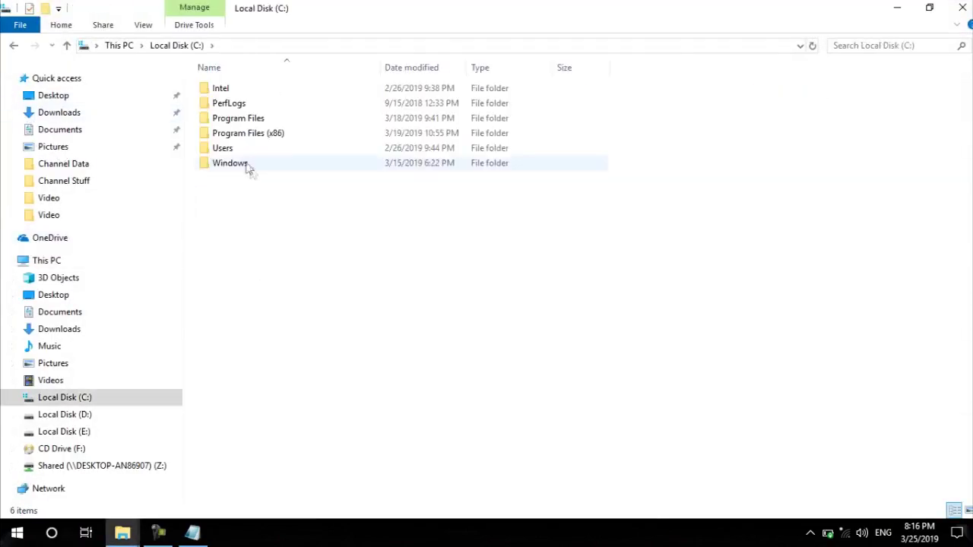
click(245, 121)
double_click(246, 122)
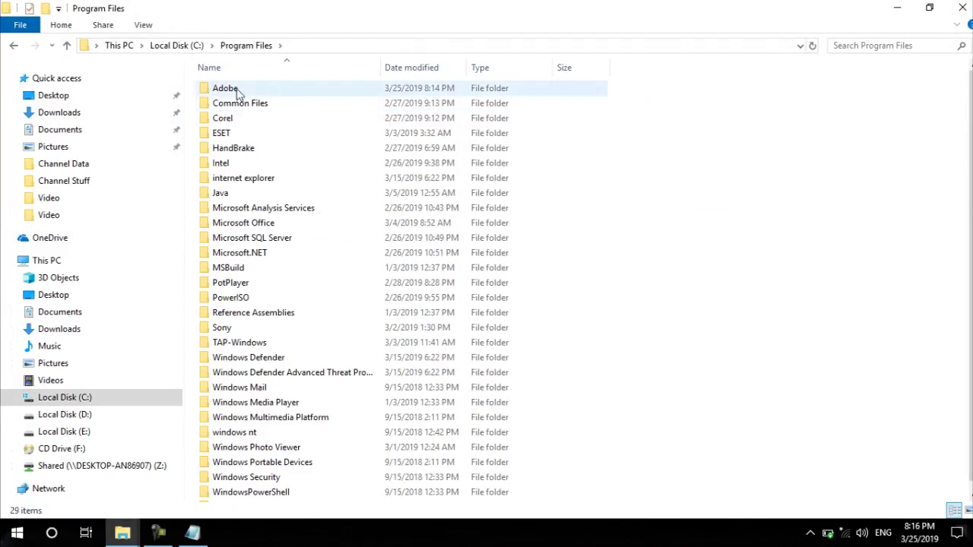
double_click(238, 90)
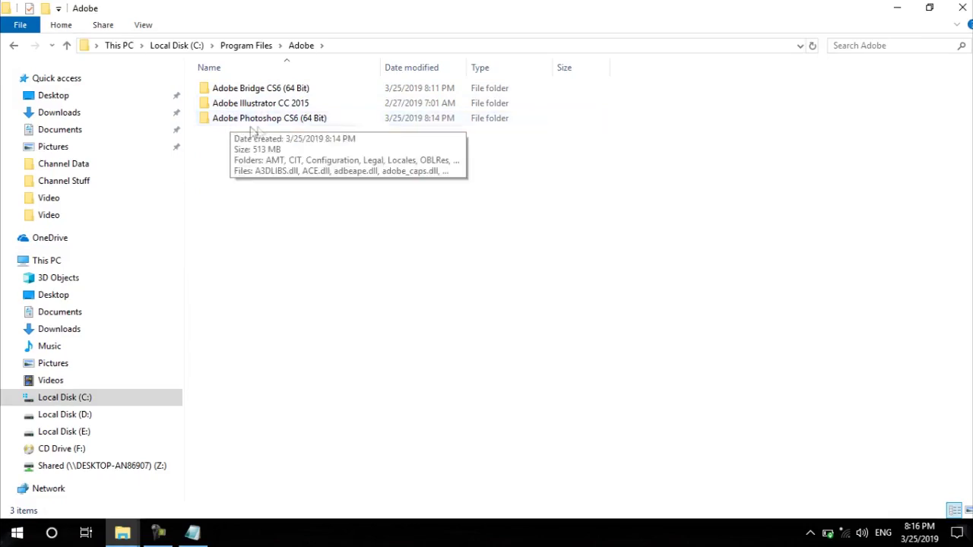
click(289, 128)
double_click(289, 128)
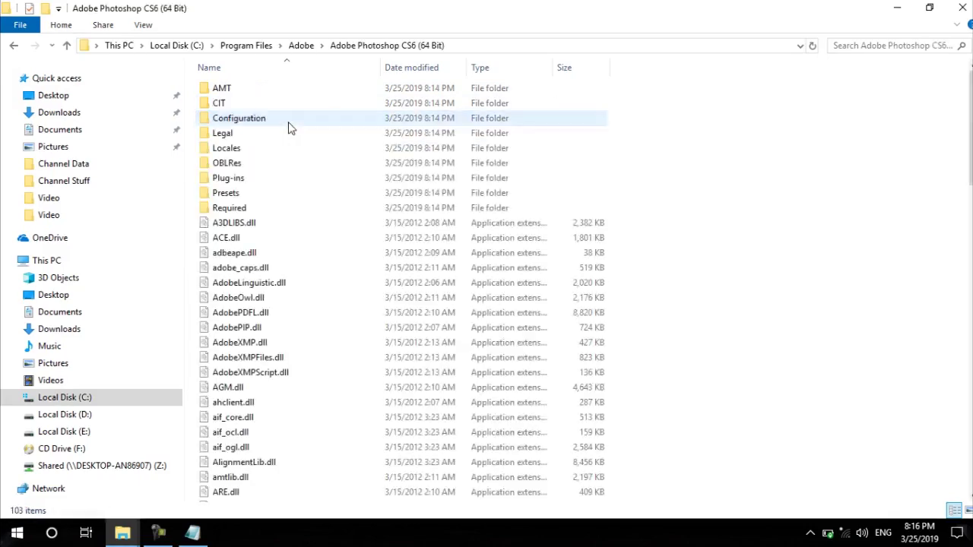
scroll(271, 228, down, 8)
scroll(308, 377, down, 15)
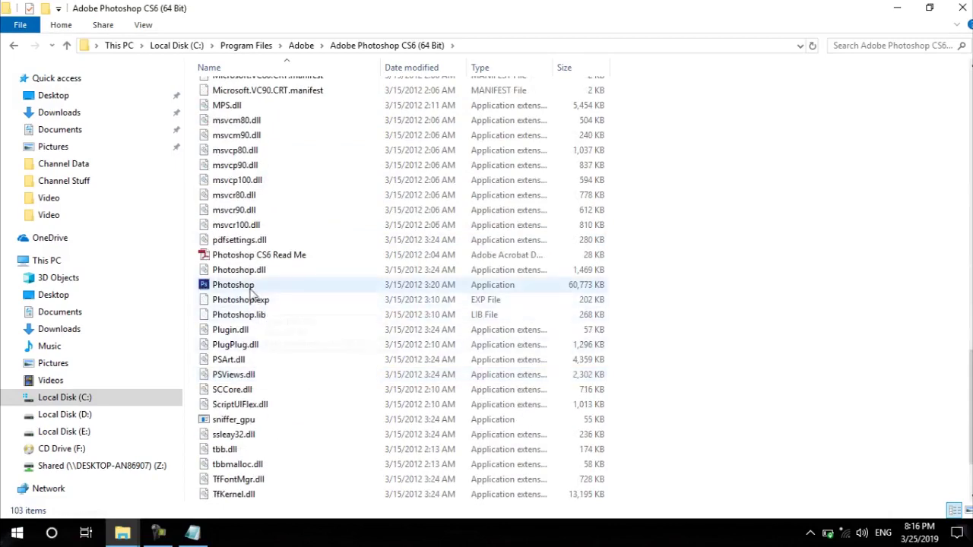
scroll(252, 293, down, 2)
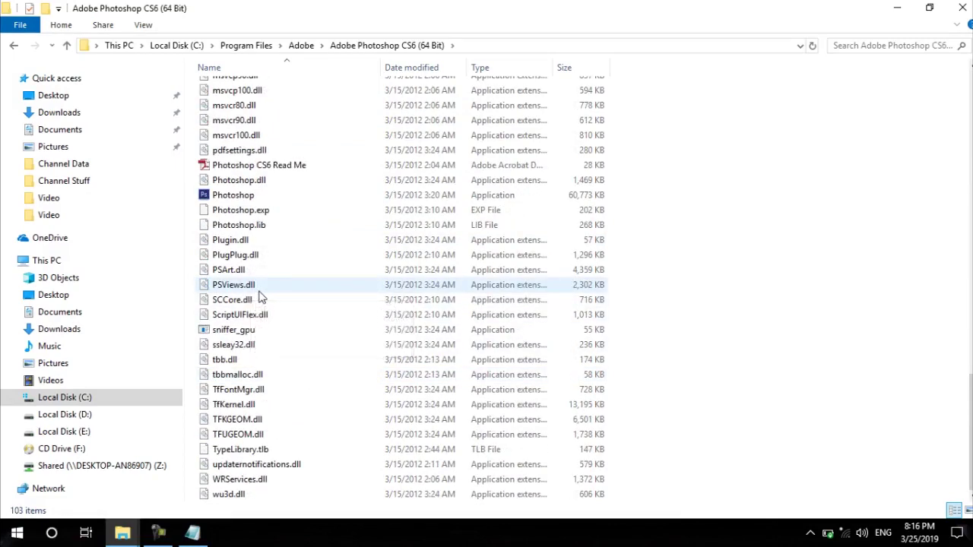
- Close File Explorer and find Adobe Photoshop CS6 (64 Bit) in the Start menu app list
click(962, 6)
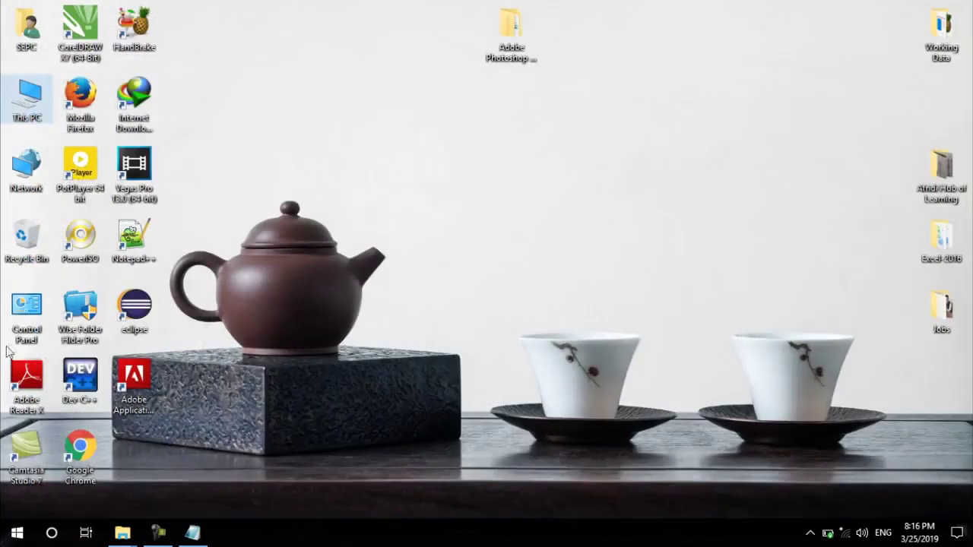
click(13, 537)
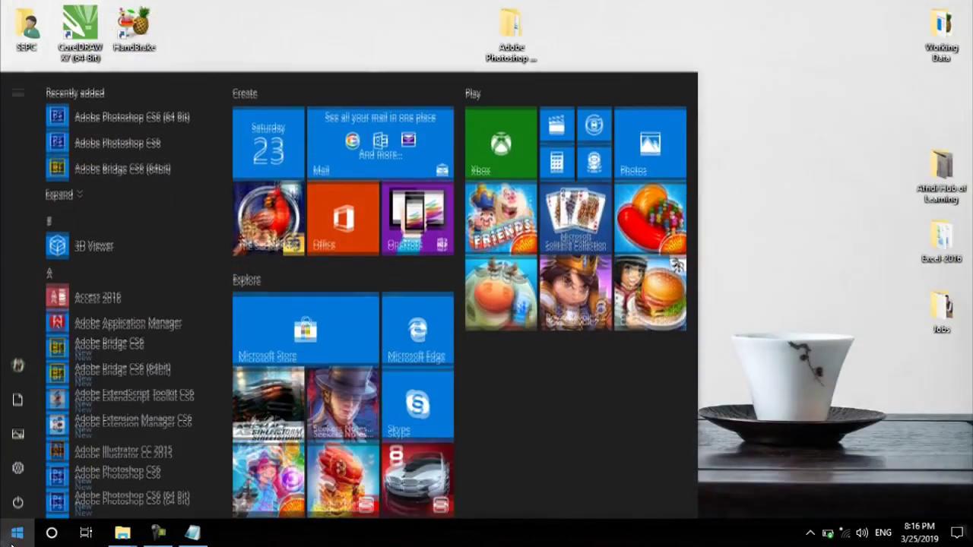
scroll(87, 345, down, 3)
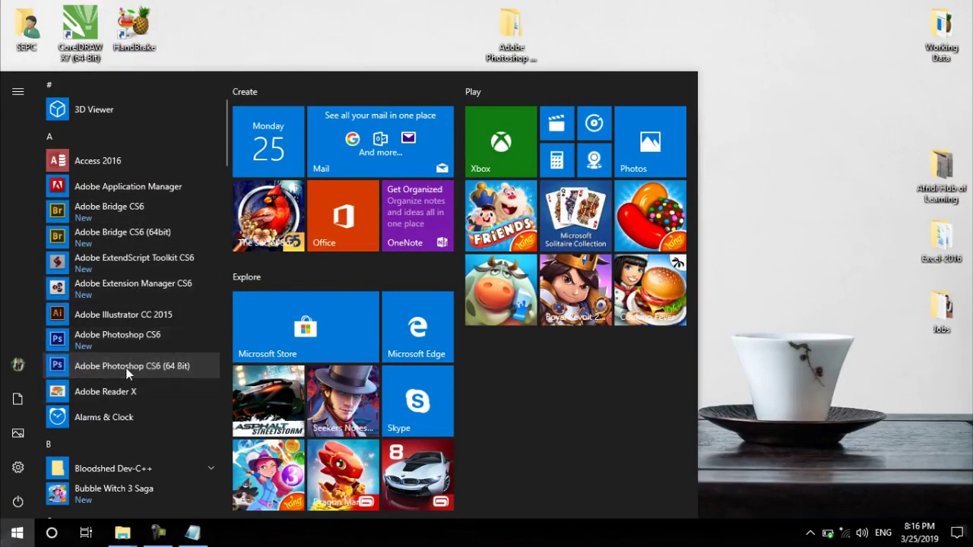
right_click(126, 372)
mouse_move(191, 412)
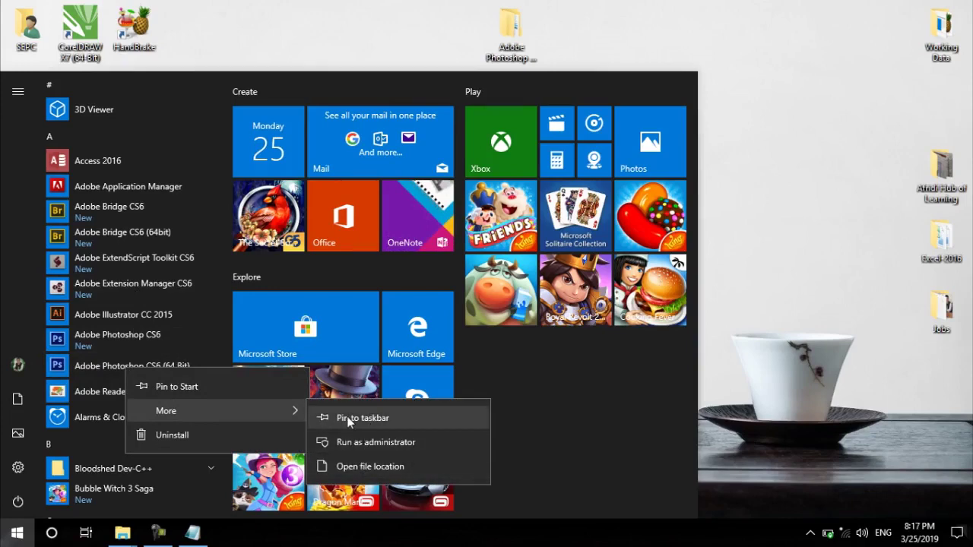
click(95, 373)
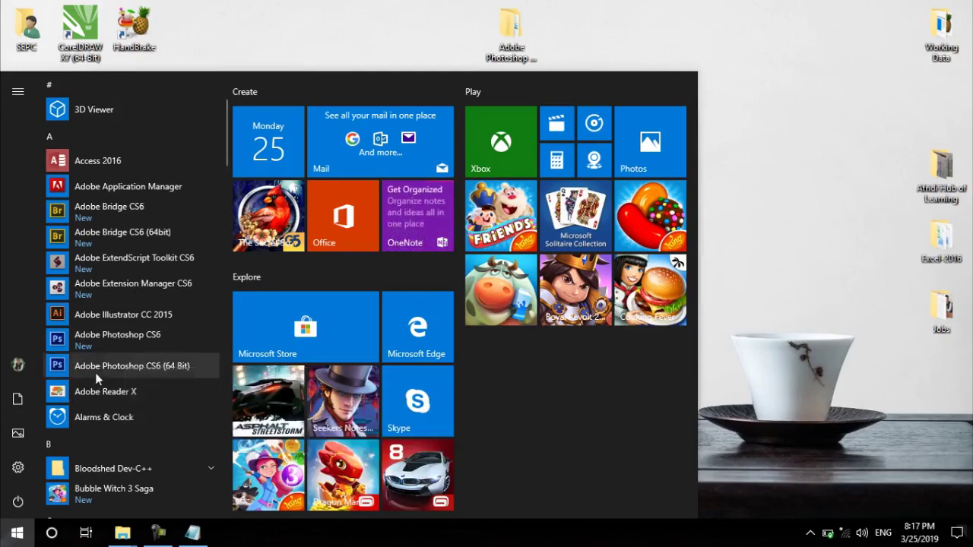
- Drag the Photoshop entry onto the desktop, cancel the drop prompt, and position the shortcut among the icons
drag(98, 372, 779, 289)
drag(779, 239, 32, 237)
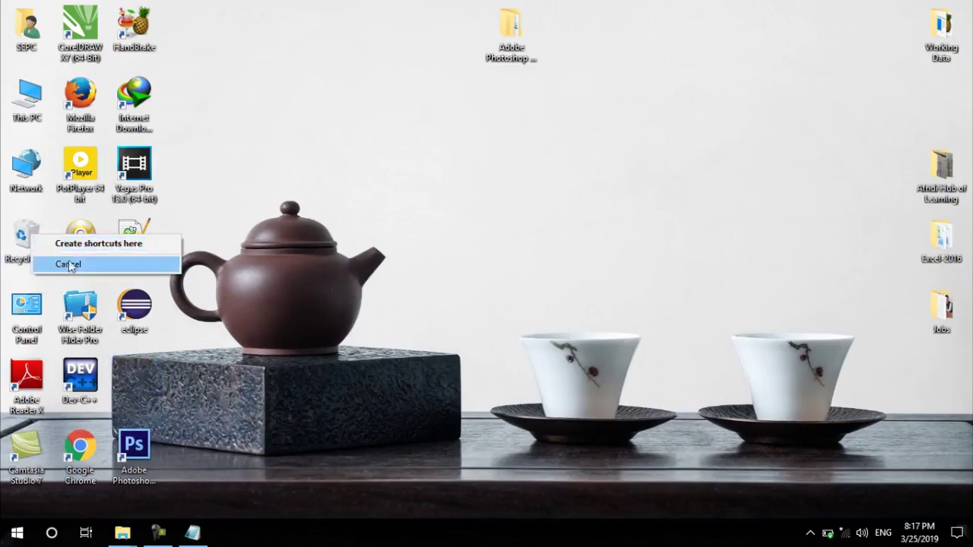
click(68, 264)
drag(141, 442, 149, 370)
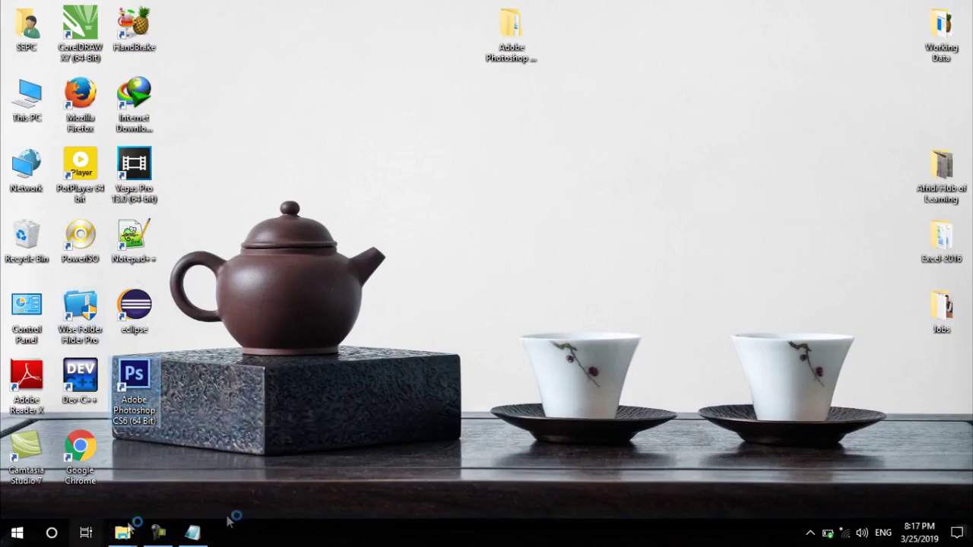
- Bring the Instructions notes forward and minimize Photoshop's Serial Number Validation prompt
click(204, 535)
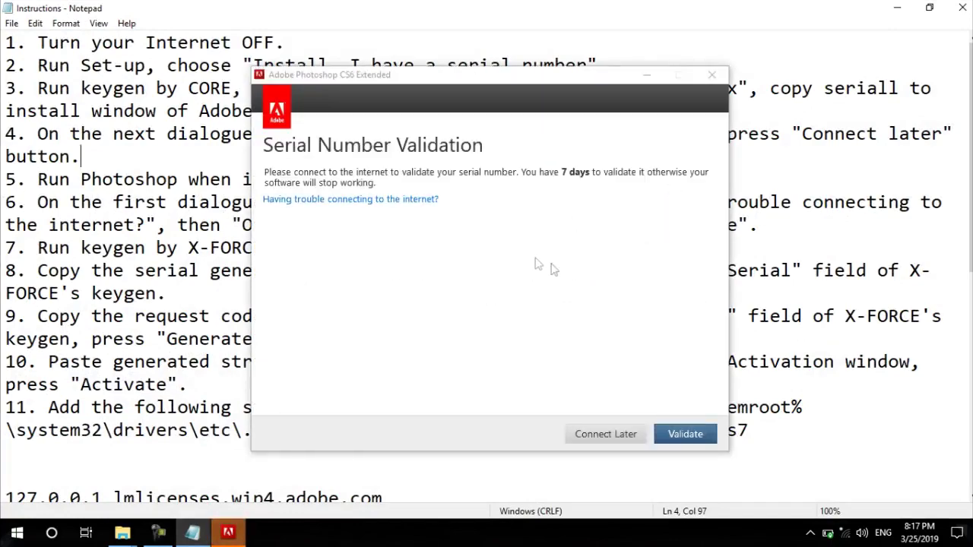
click(422, 7)
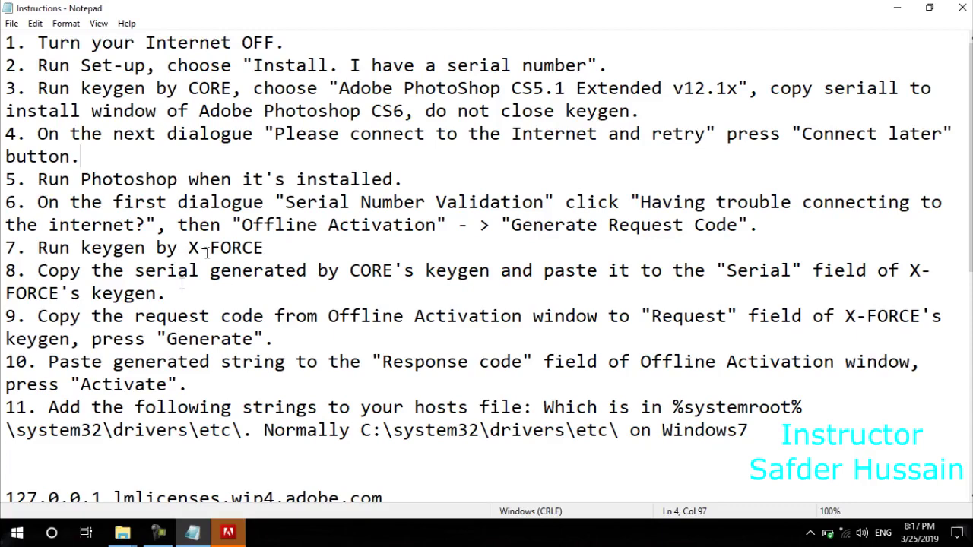
- From the keygen Explorer window, open keygen-XFORCE, run xf-mccs6, then go back to the Keygen folder
click(123, 532)
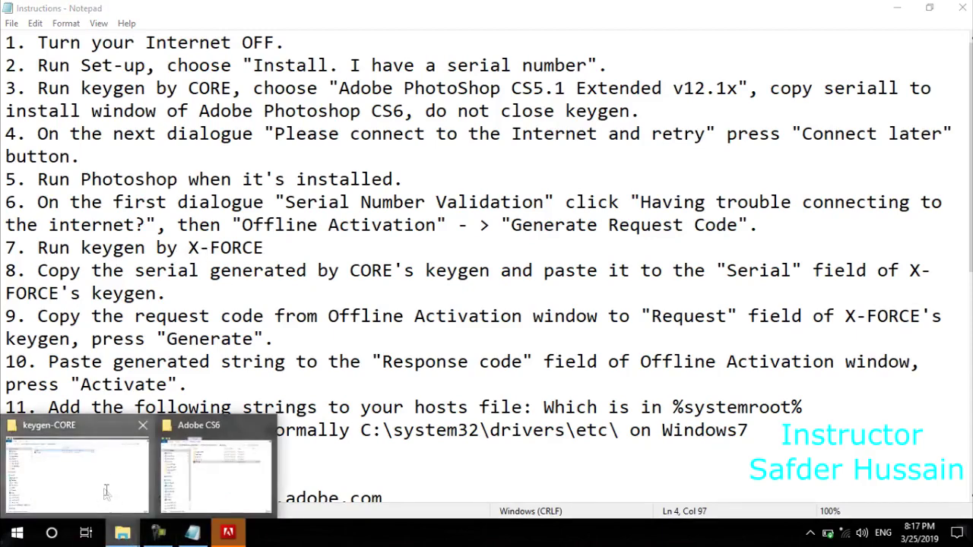
click(106, 492)
click(13, 46)
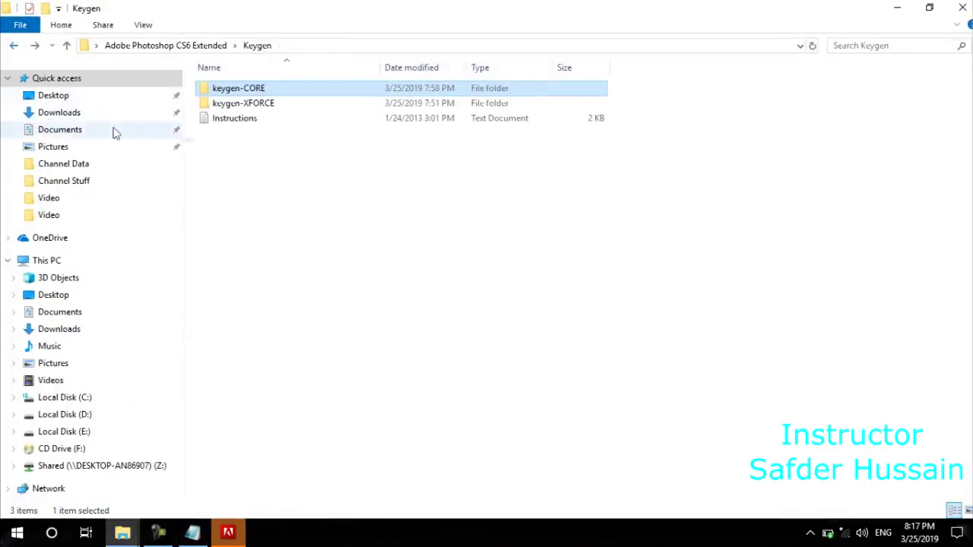
double_click(251, 103)
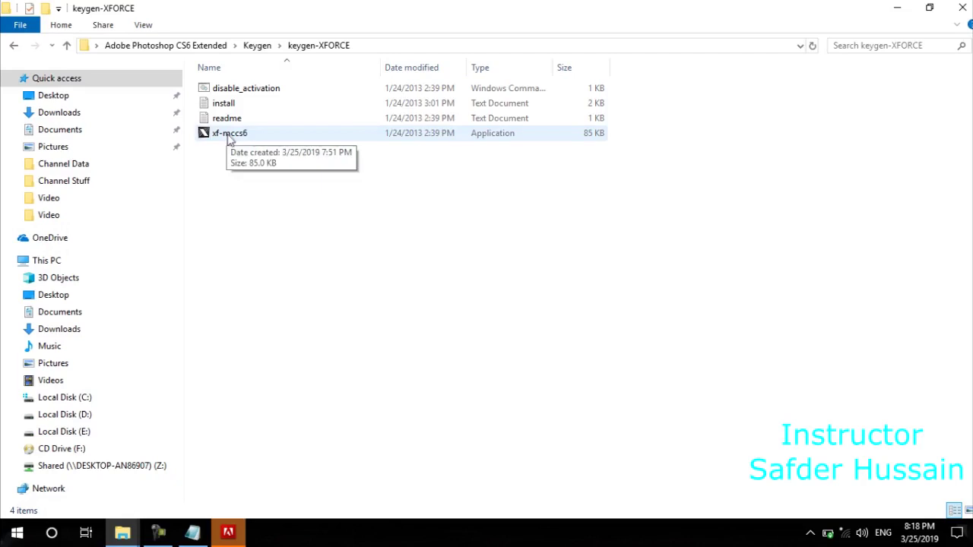
double_click(229, 134)
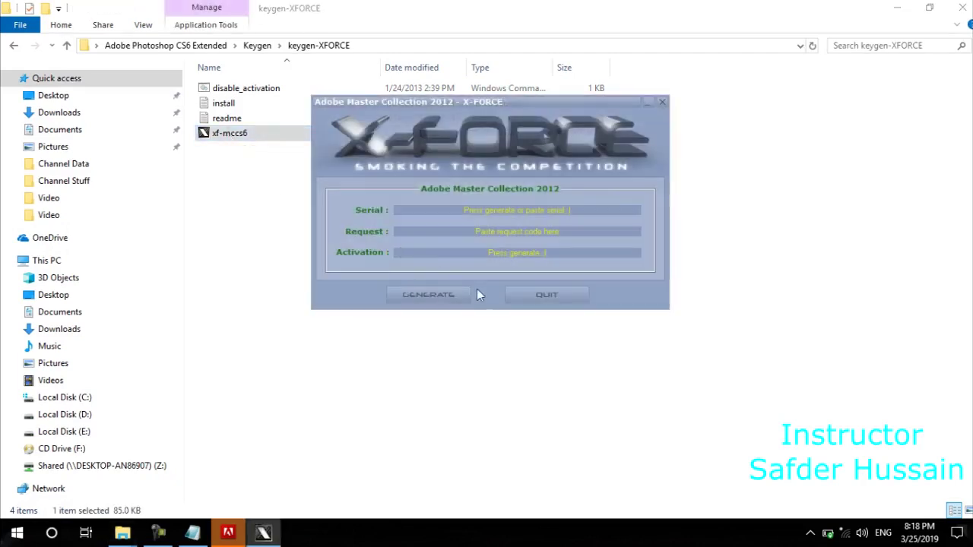
click(15, 45)
- Open the Key file from keygen-CORE in Notepad and move it to the top of the screen
double_click(251, 88)
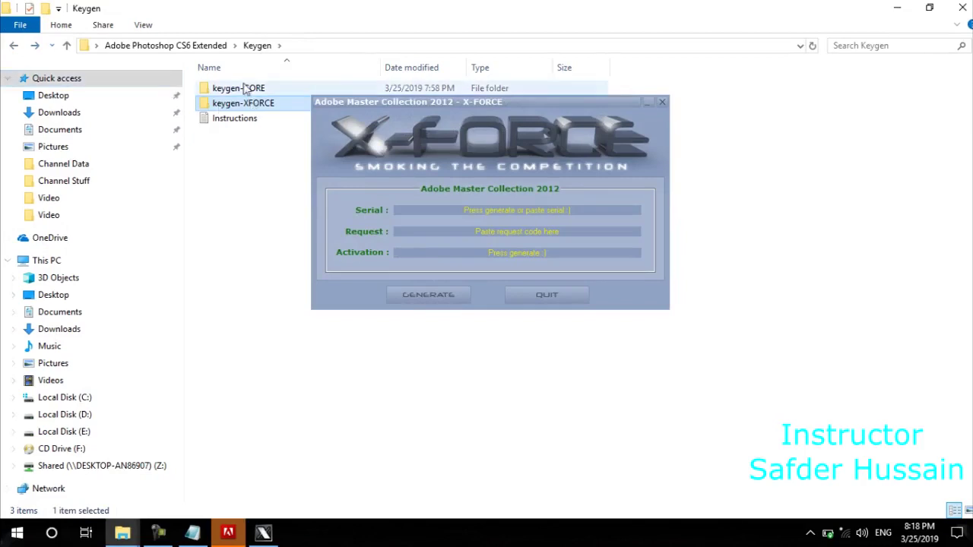
click(225, 92)
click(219, 90)
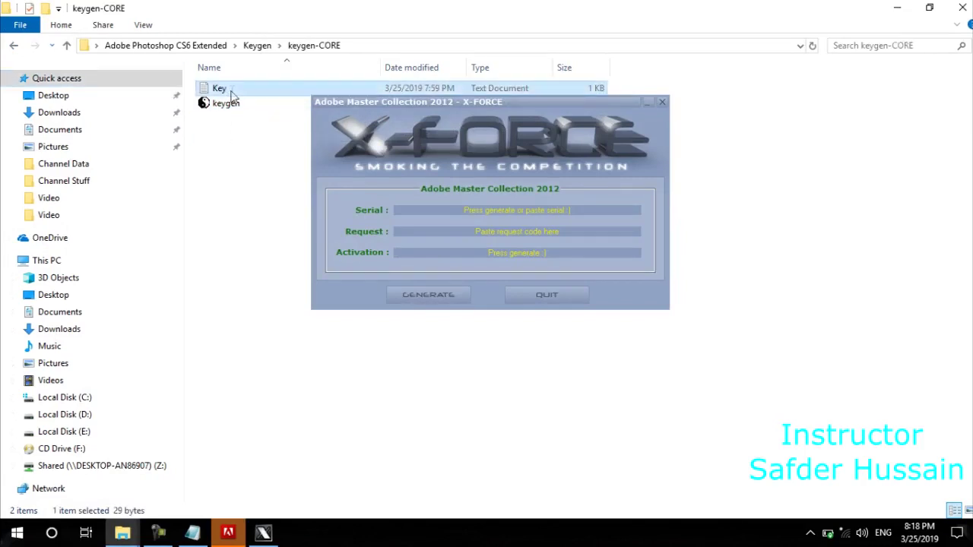
double_click(208, 95)
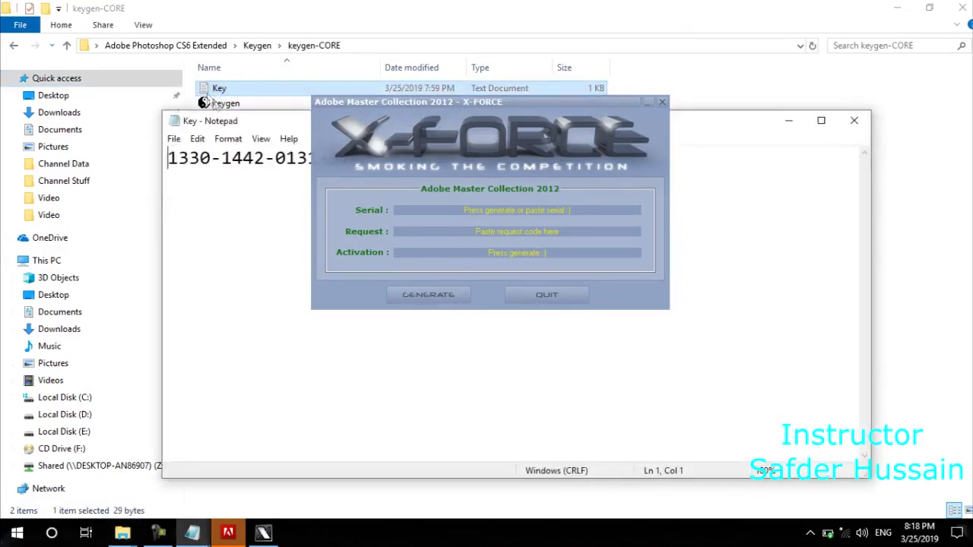
drag(301, 126, 253, 31)
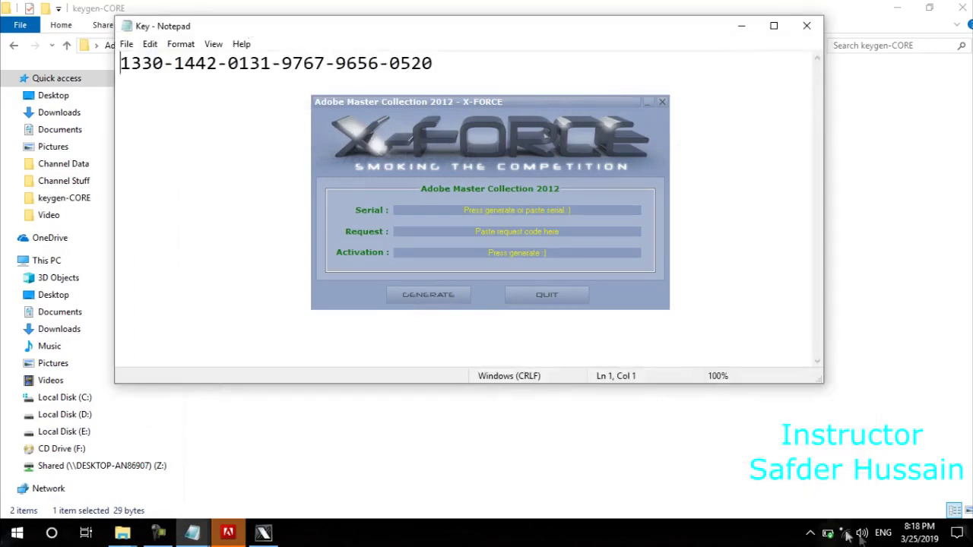
- Lower the speaker volume with the taskbar volume slider
click(872, 538)
click(862, 533)
drag(796, 504, 792, 489)
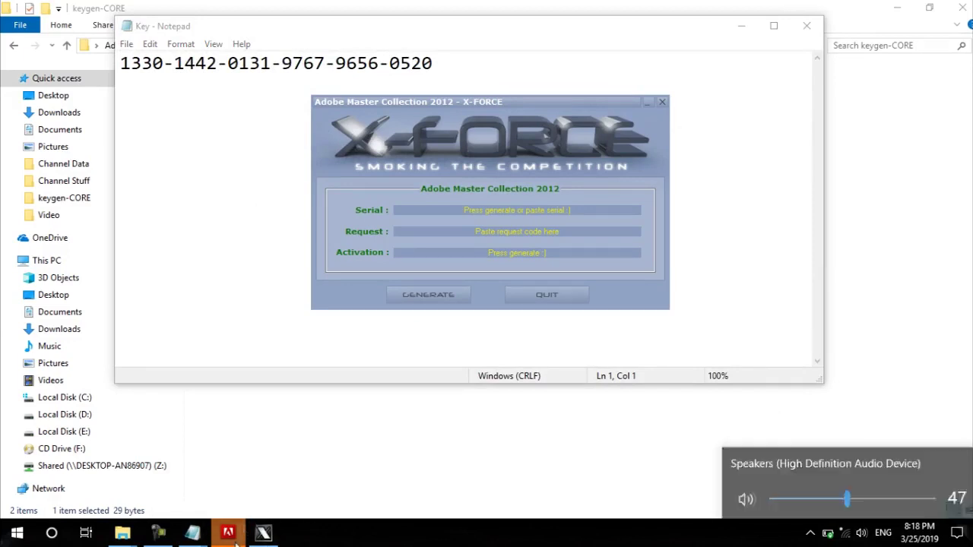
- Move the Photoshop serial prompt toward the top and quit the X-FORCE keygen
click(228, 533)
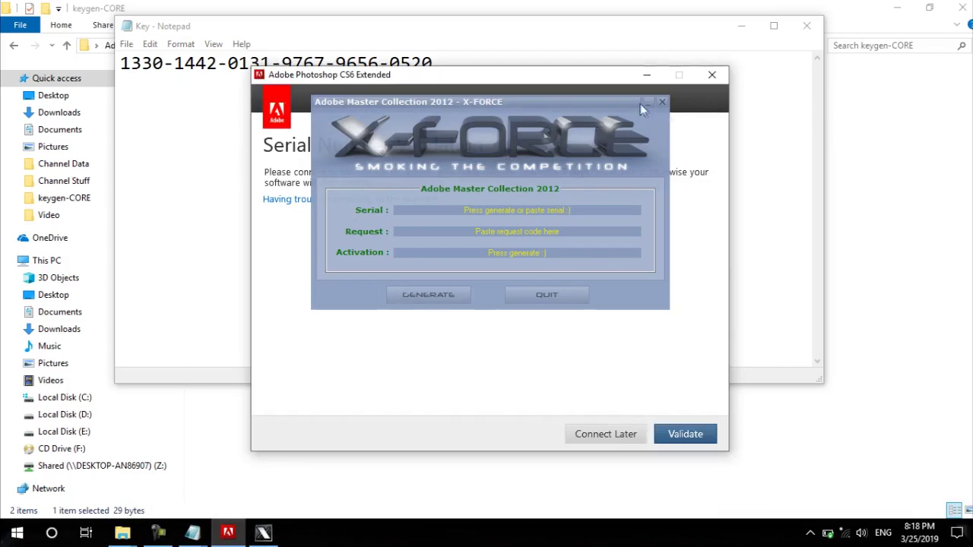
drag(601, 74, 537, 12)
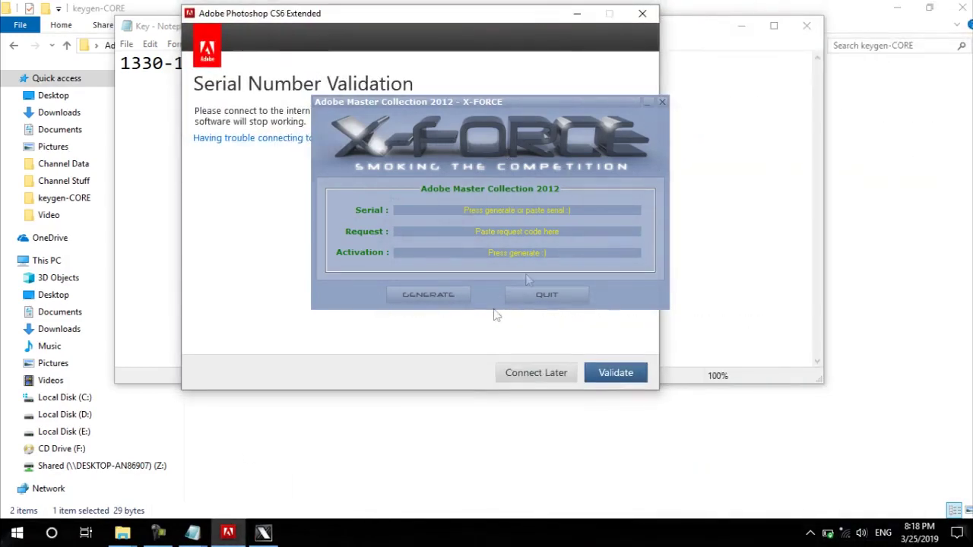
click(544, 296)
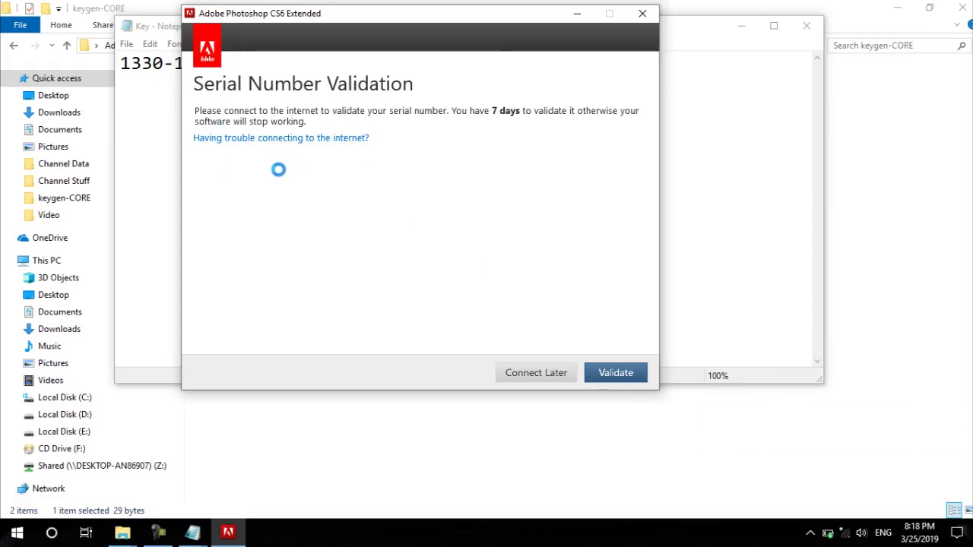
- Choose offline activation for Photoshop, generate the request code, and select it
click(228, 530)
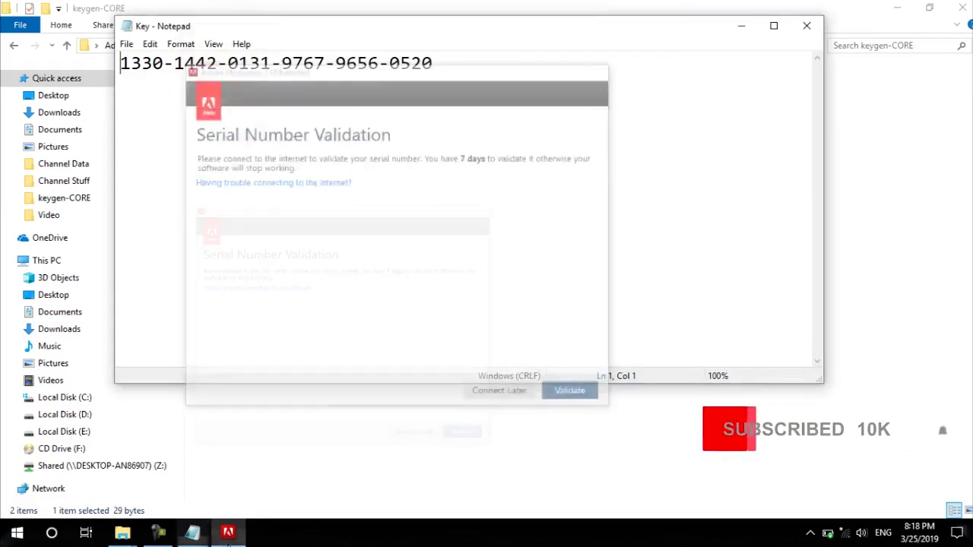
click(285, 140)
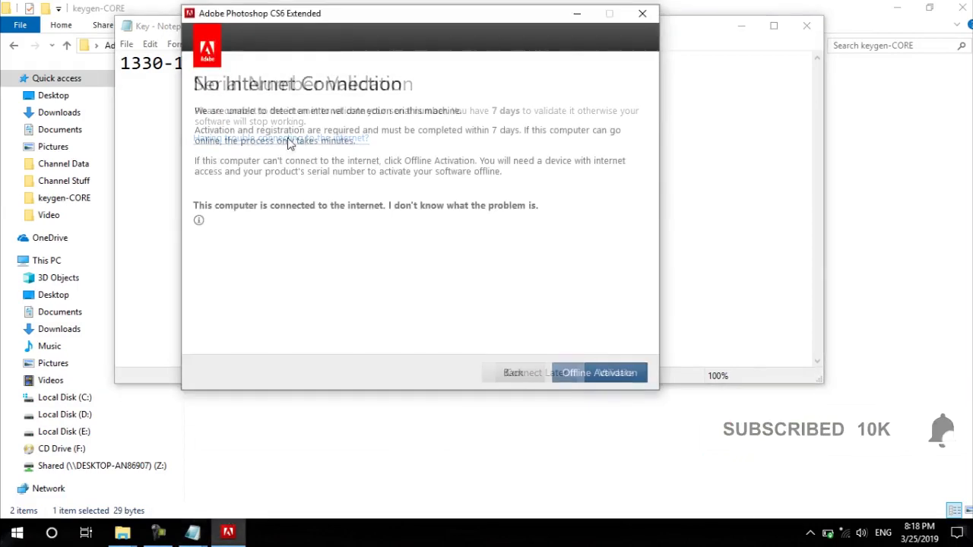
click(619, 374)
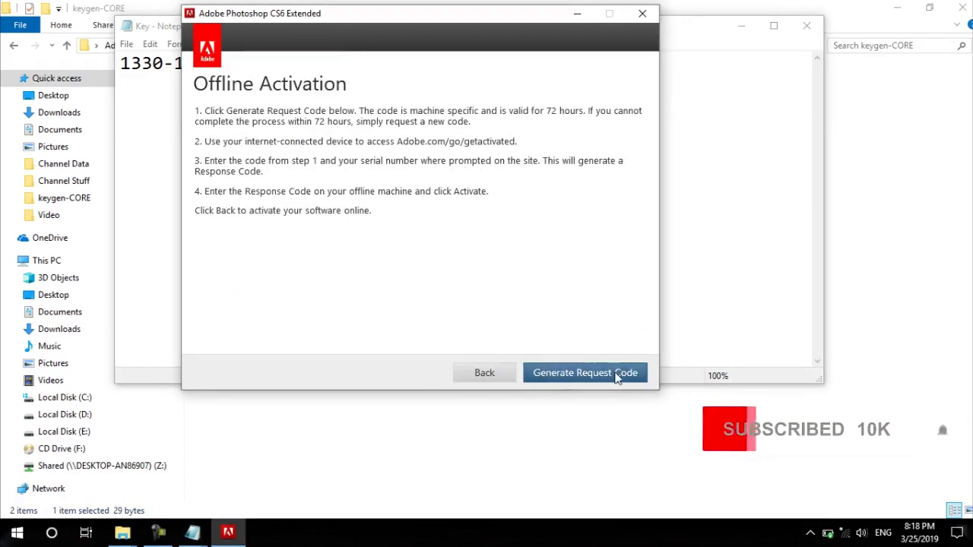
click(597, 377)
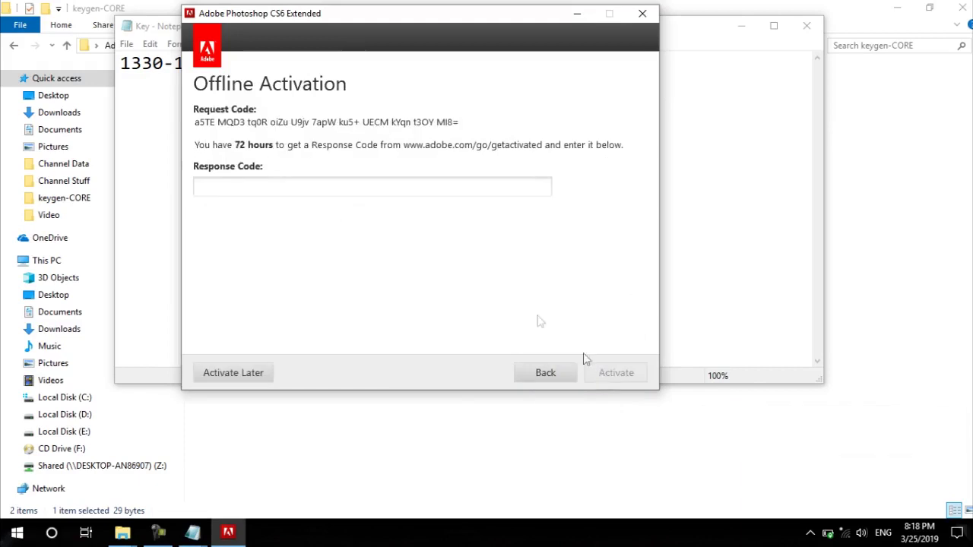
drag(195, 121, 469, 126)
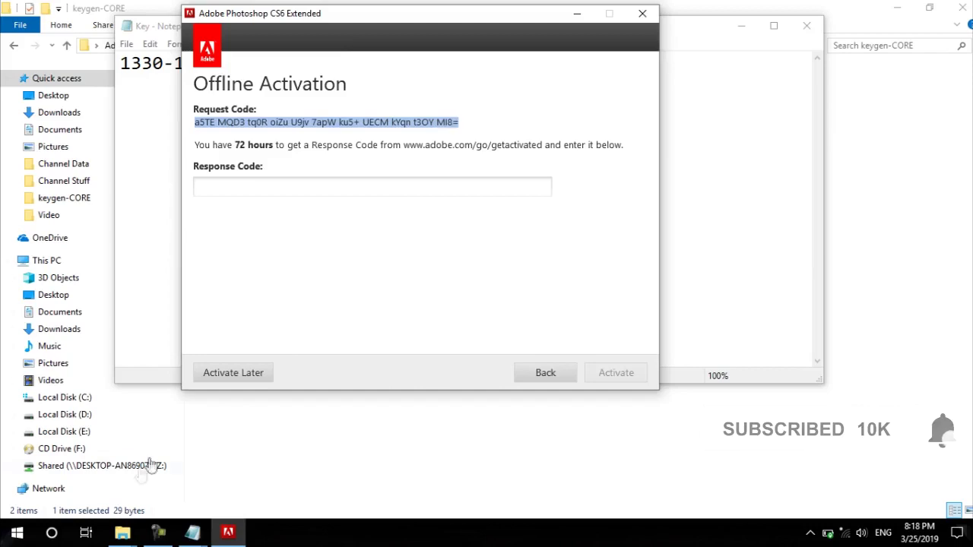
click(193, 532)
- Read the Instructions notes, minimize Key - Notepad, and take the keygen-CORE window back to the Keygen folder
click(190, 470)
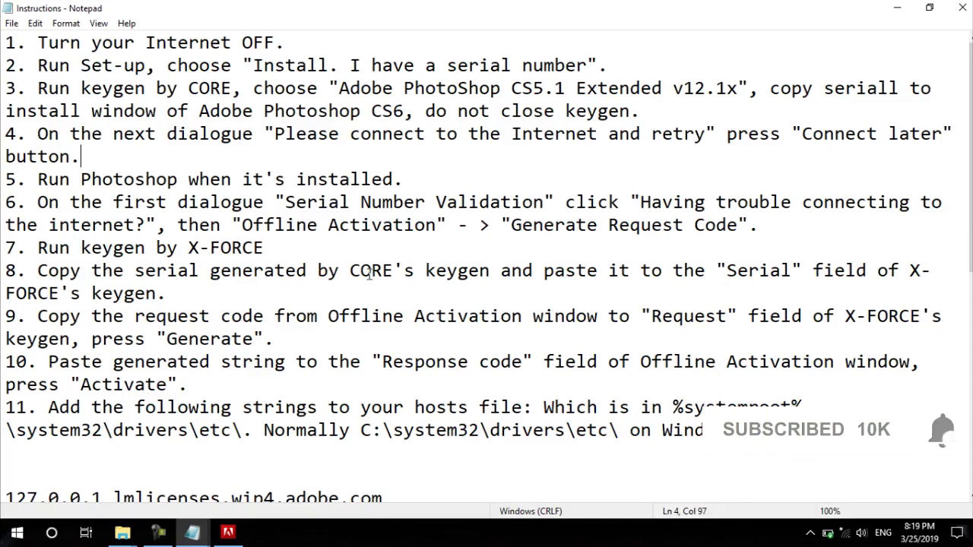
mouse_move(192, 532)
click(263, 471)
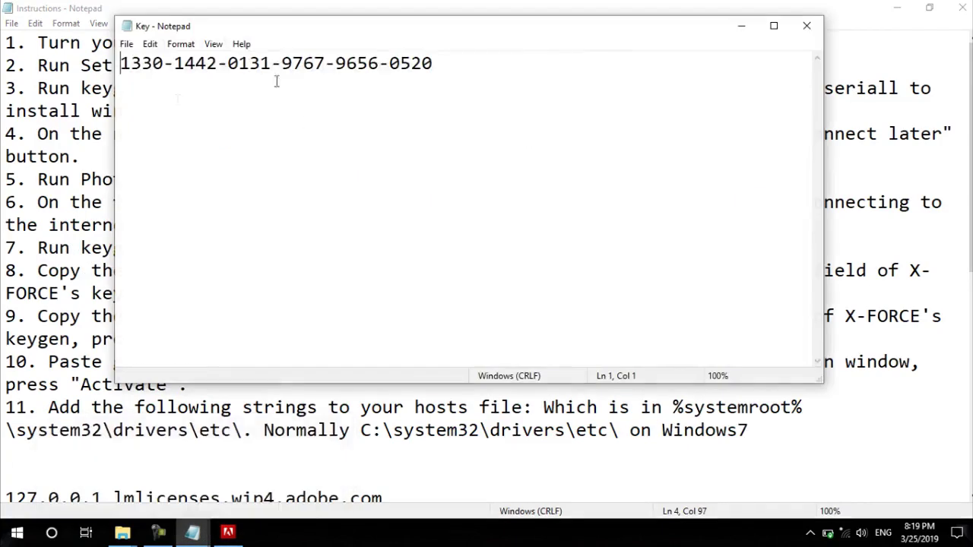
click(739, 27)
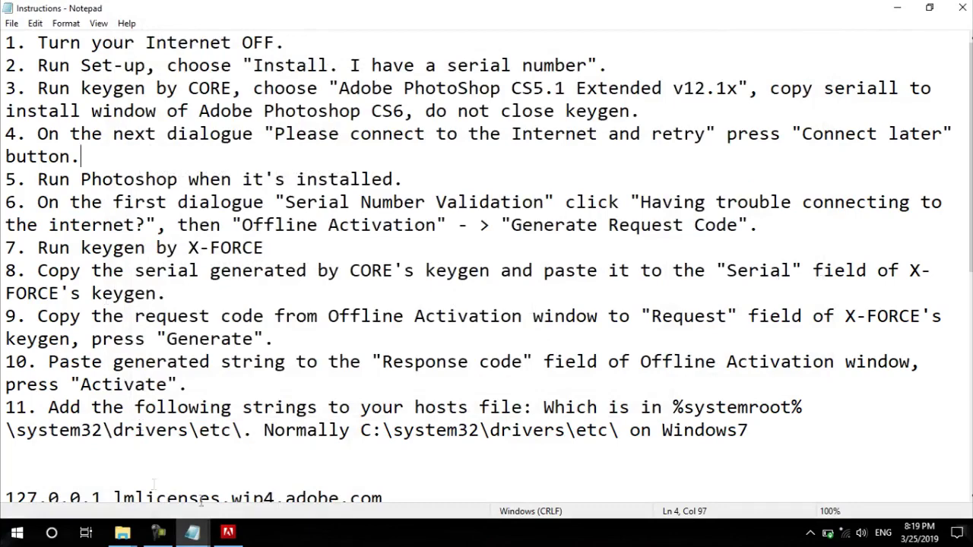
mouse_move(124, 532)
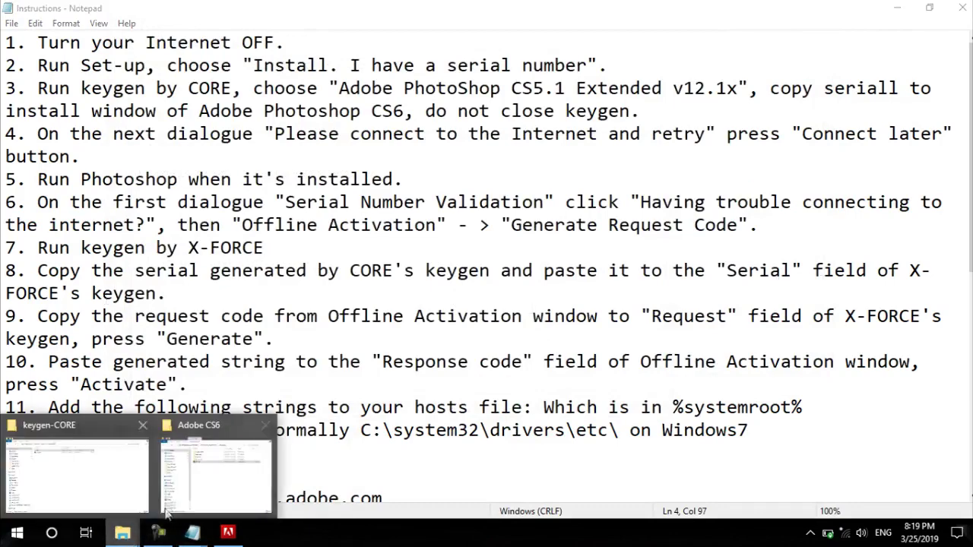
click(114, 464)
click(13, 45)
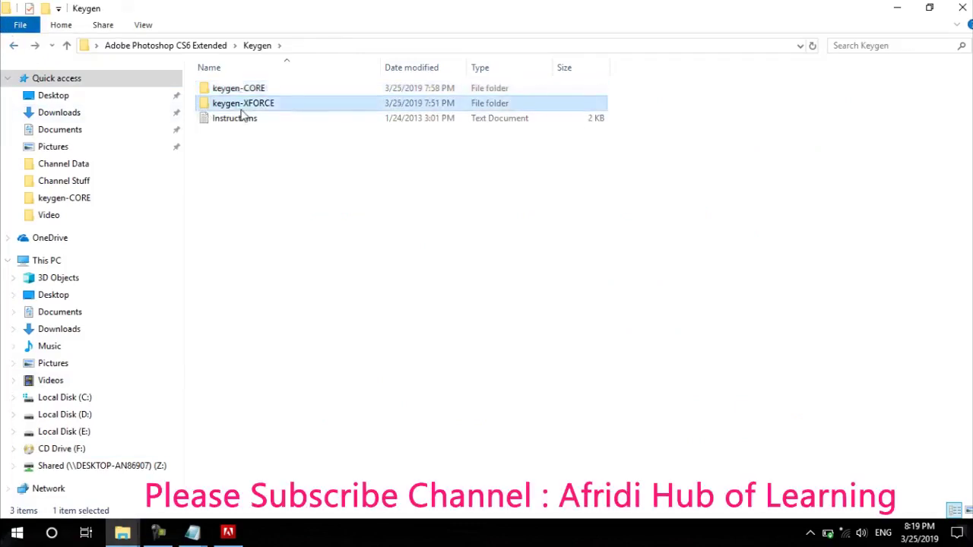
- Launch xf-mccs6 from keygen-XFORCE and paste the serial from the Key notes into its Serial field
double_click(238, 105)
double_click(231, 136)
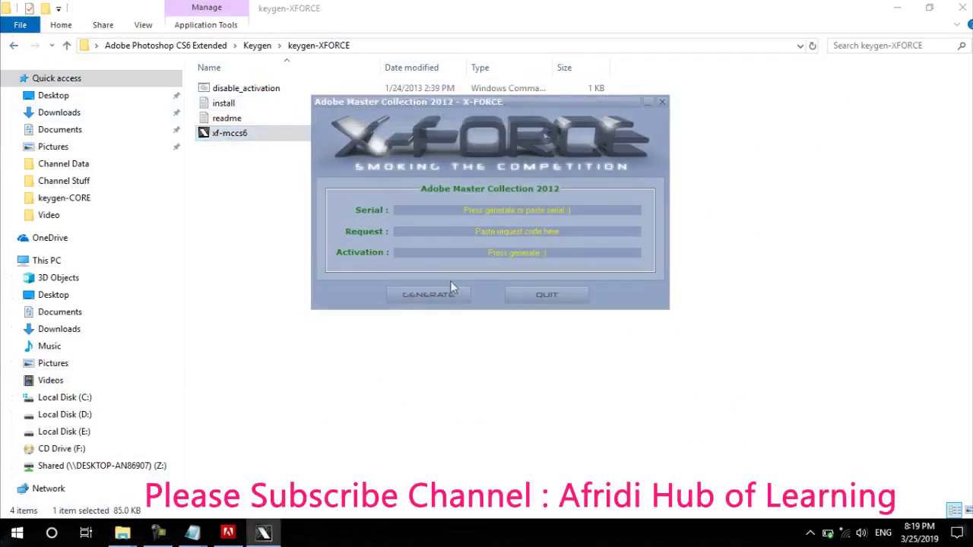
drag(420, 216, 596, 218)
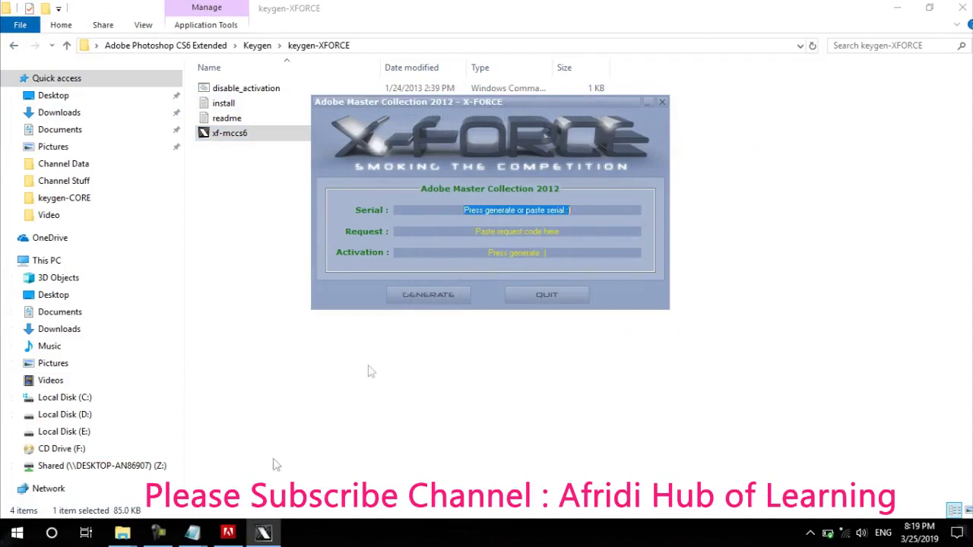
mouse_move(192, 532)
click(167, 448)
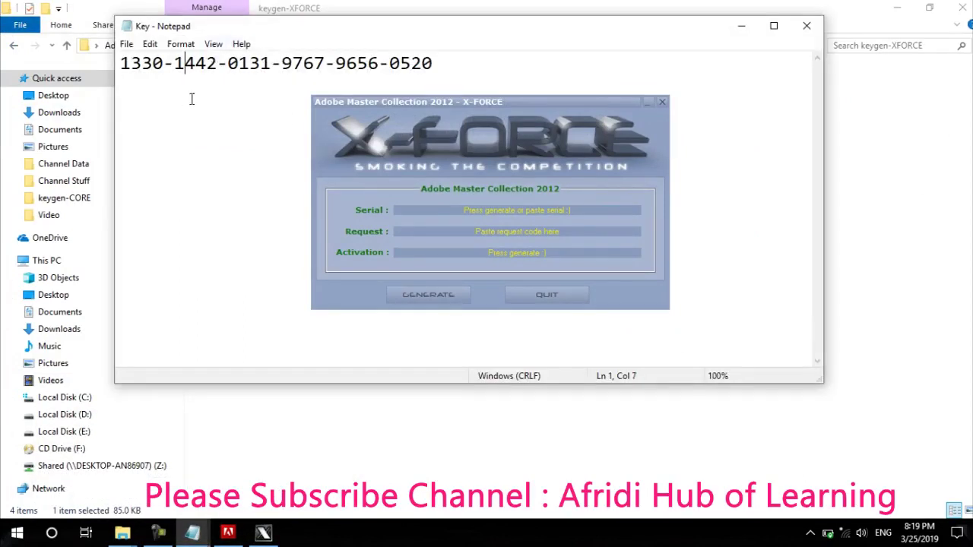
click(227, 535)
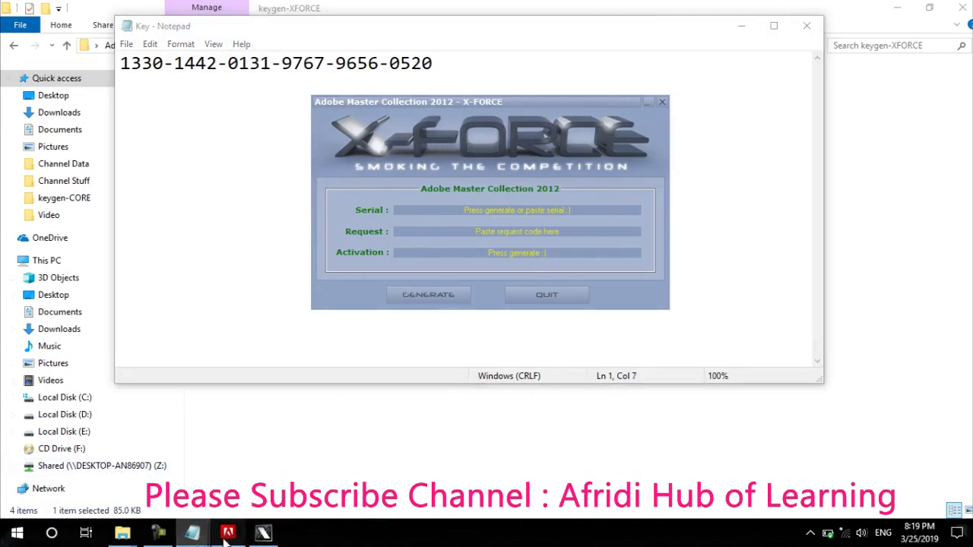
click(226, 535)
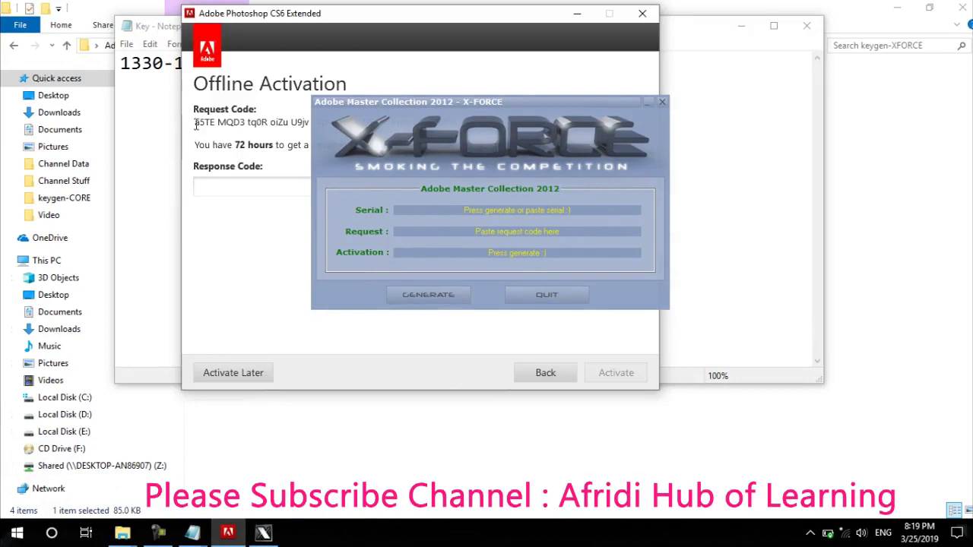
click(127, 83)
drag(123, 69, 499, 72)
key(ctrl+c)
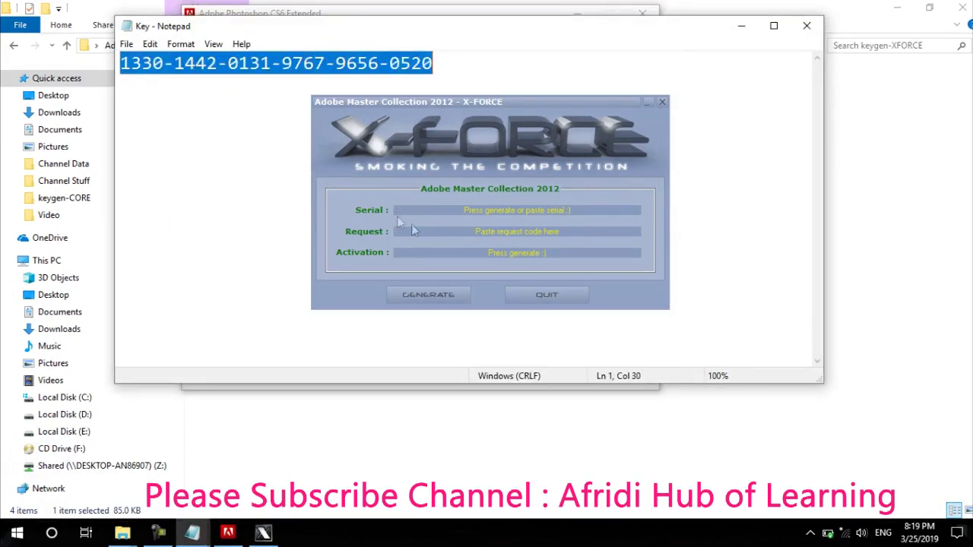
click(439, 216)
key(ctrl+v)
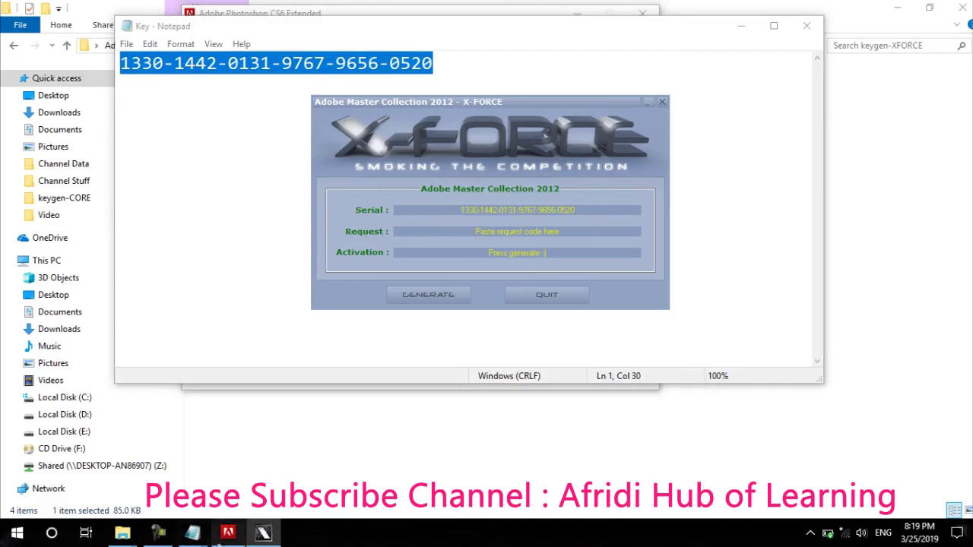
- Paste Photoshop's request code into the Request field, generate, and select the activation code
click(227, 534)
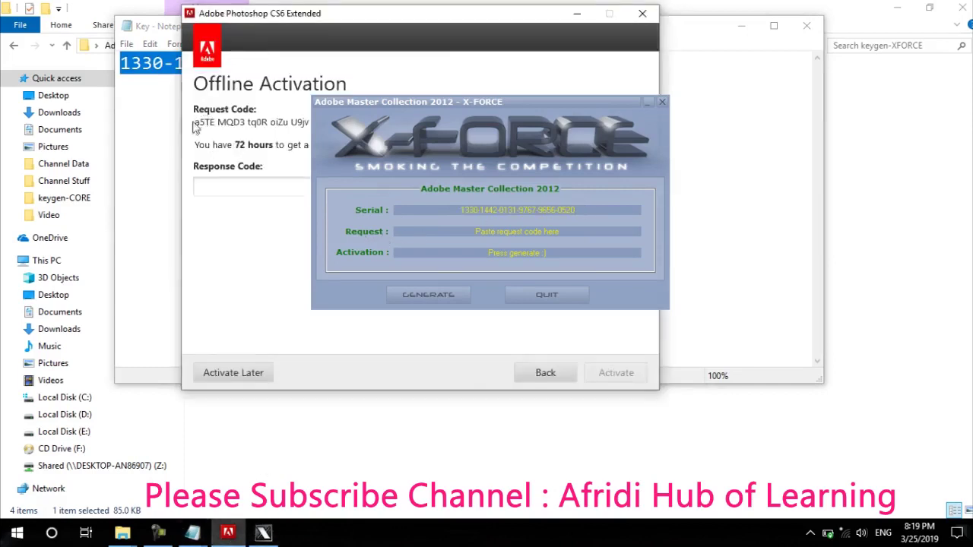
drag(405, 105, 360, 271)
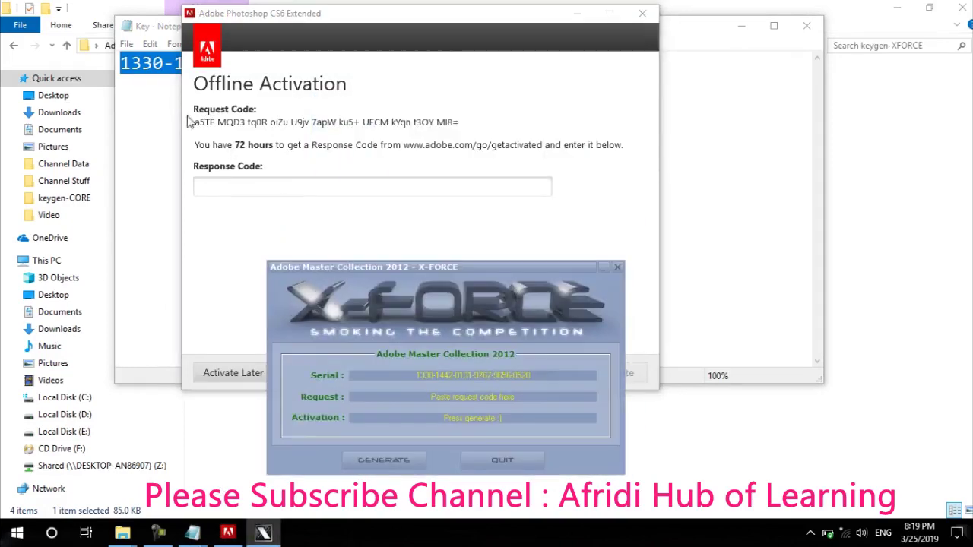
drag(196, 124, 461, 123)
key(ctrl+c)
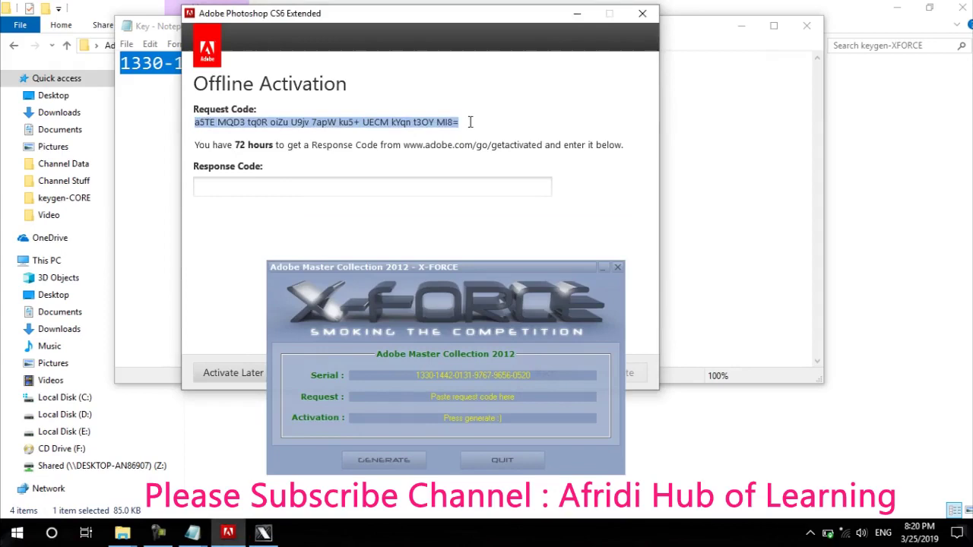
drag(413, 402, 525, 393)
key(ctrl+v)
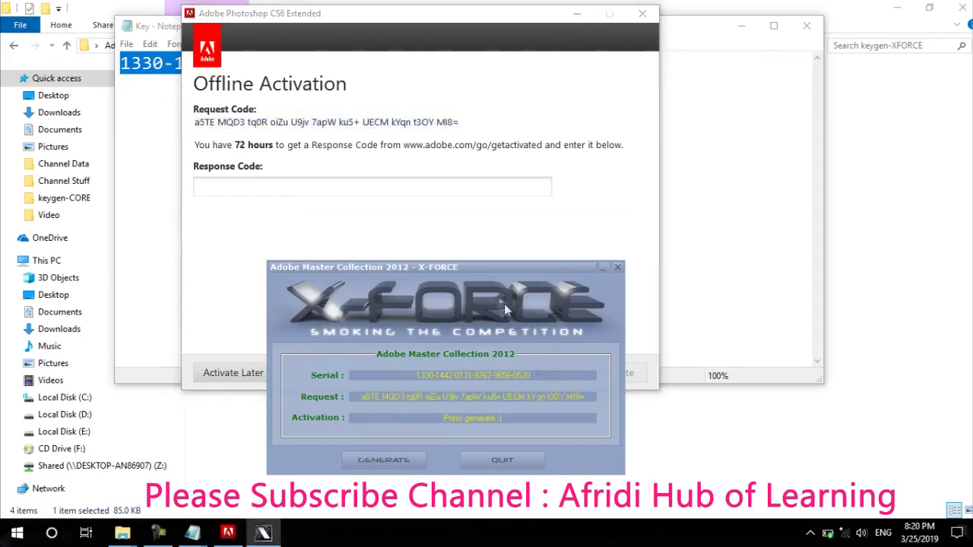
drag(479, 272, 614, 94)
click(521, 292)
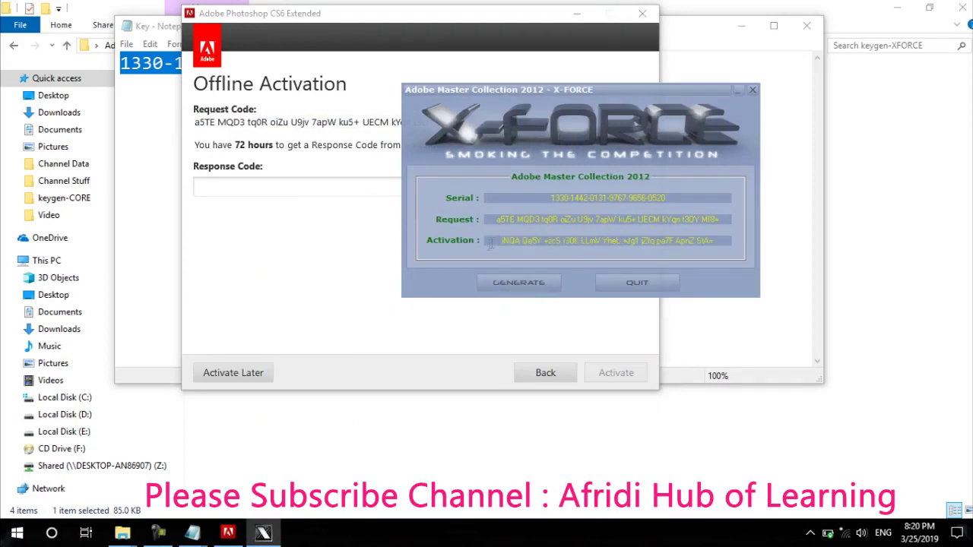
drag(491, 244, 743, 249)
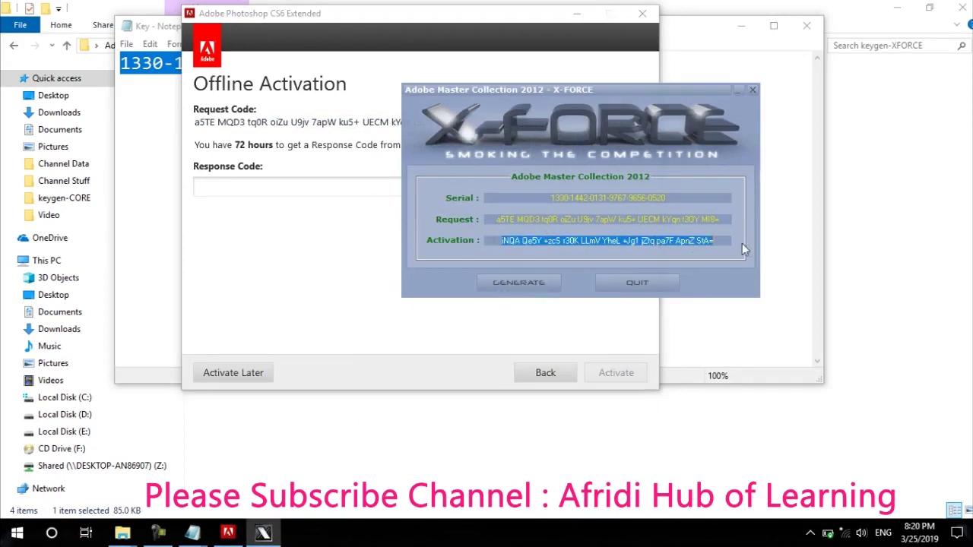
- Close the keygen, paste the activation code into Response Code, and activate Photoshop
click(654, 286)
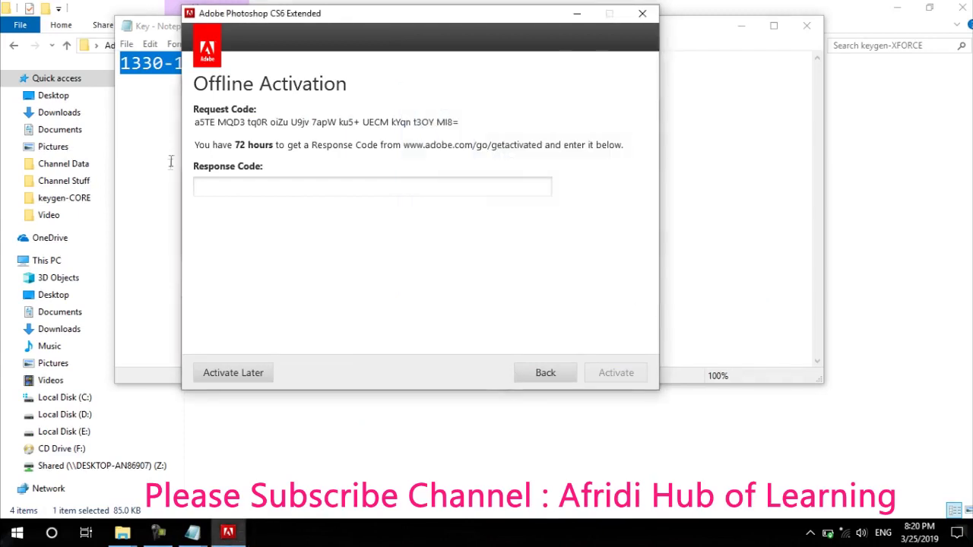
click(271, 184)
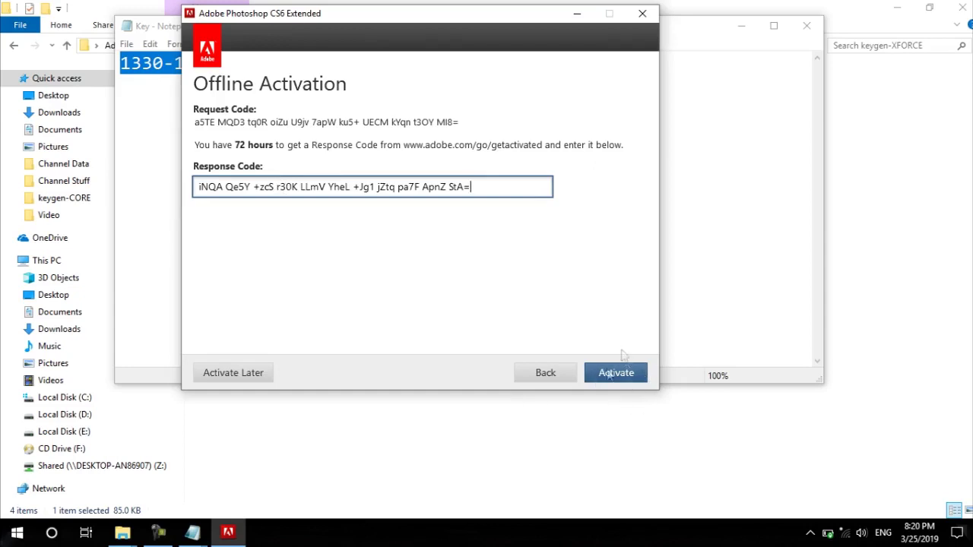
click(636, 382)
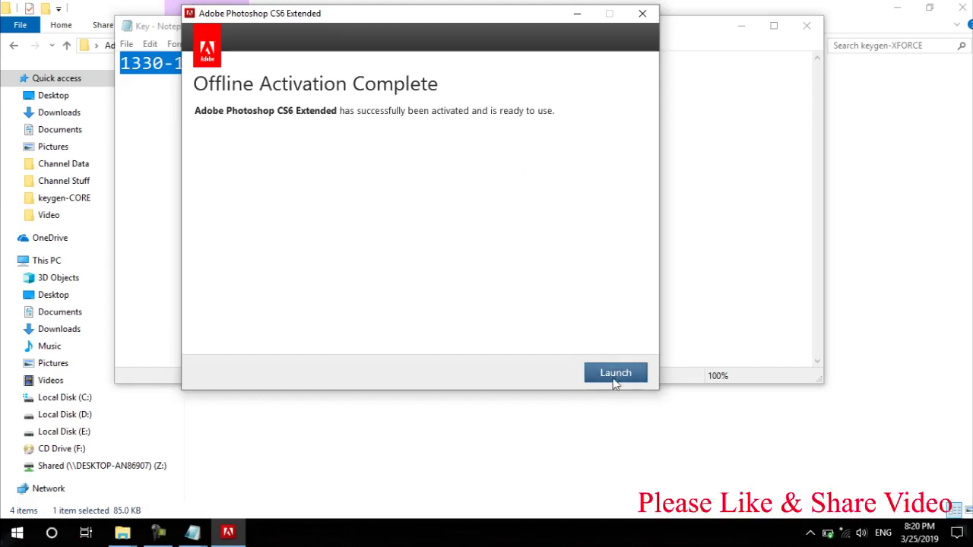
- Close the Key notes, File Explorer and Instructions windows, then launch Photoshop CS6 Extended
click(806, 25)
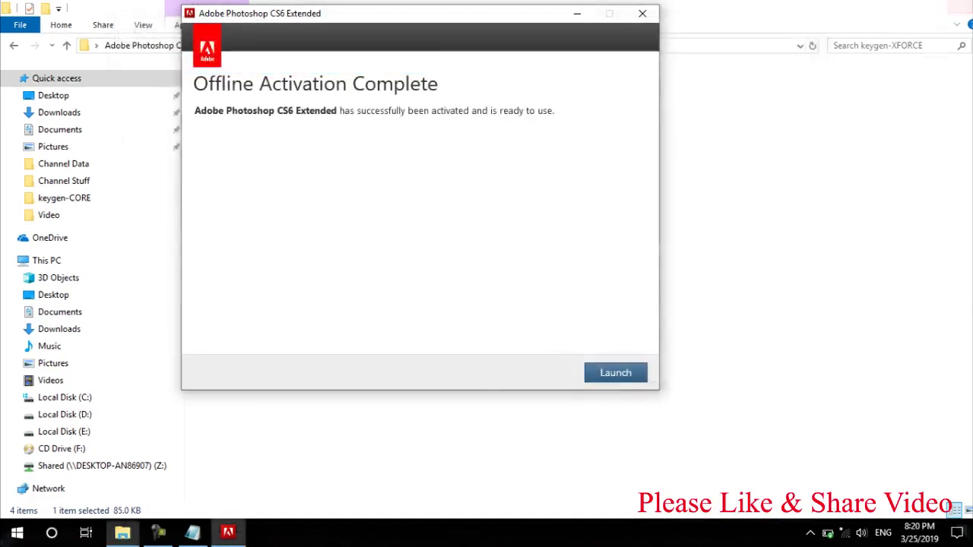
click(962, 7)
click(962, 8)
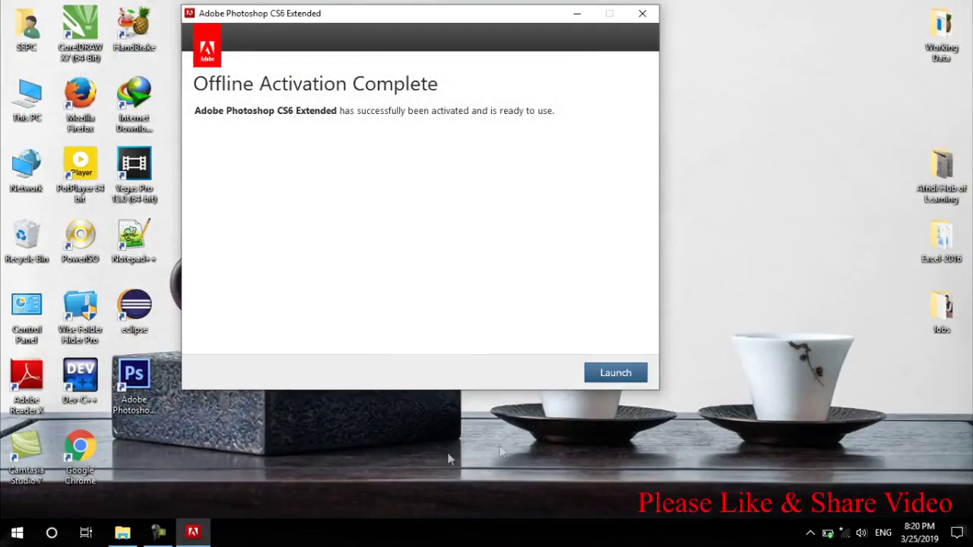
click(613, 373)
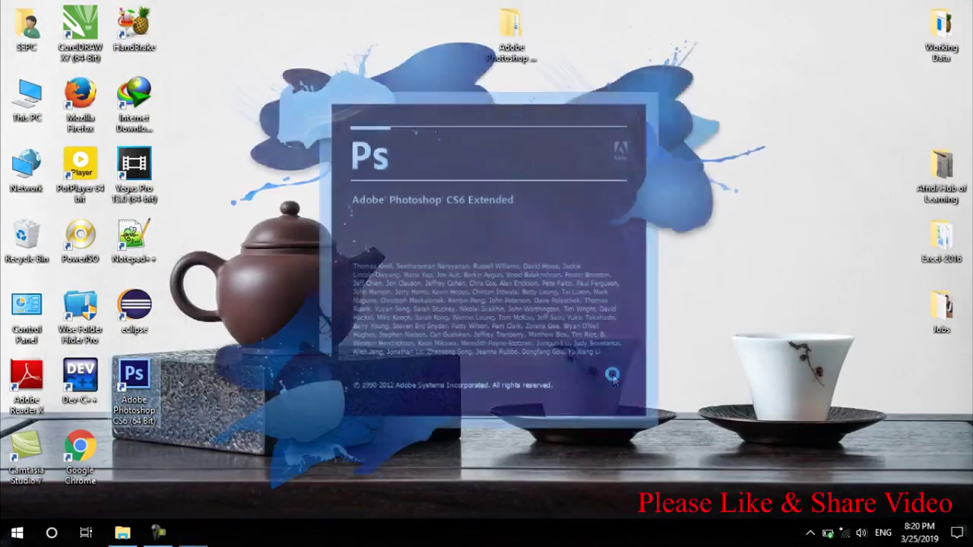